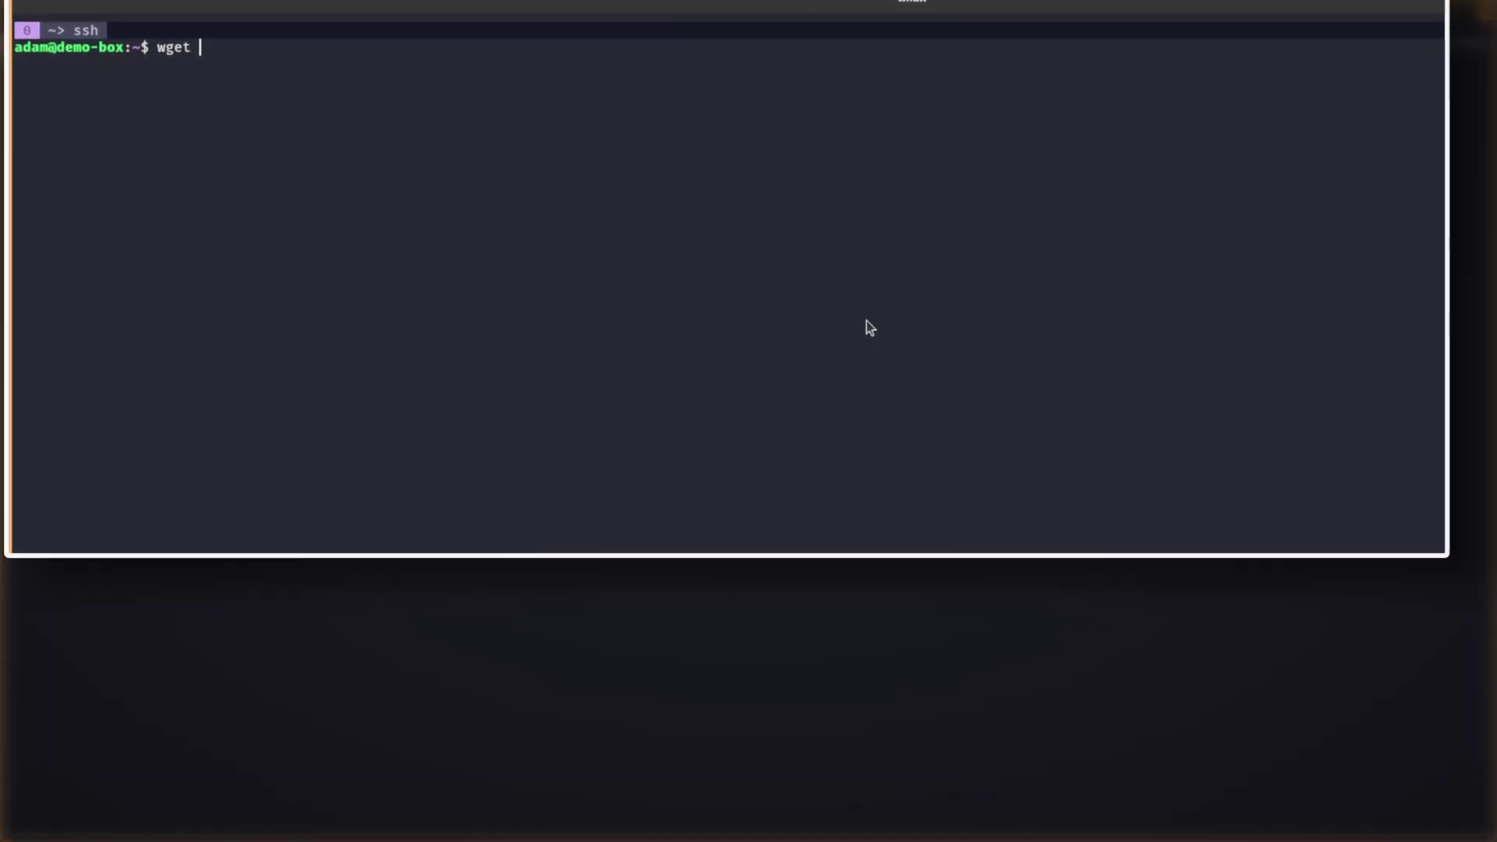
Download cti_authoring_tool.zip from the cti-blueprints v1.0.0 GitHub release with wget and extract it into the folder cti_authoring_tool
type("https://github.com/center-for-threat-informed-defense/cti-blueprints/releases/download/v1.0.0/cti_authoring_tool.zip")
key("Return")
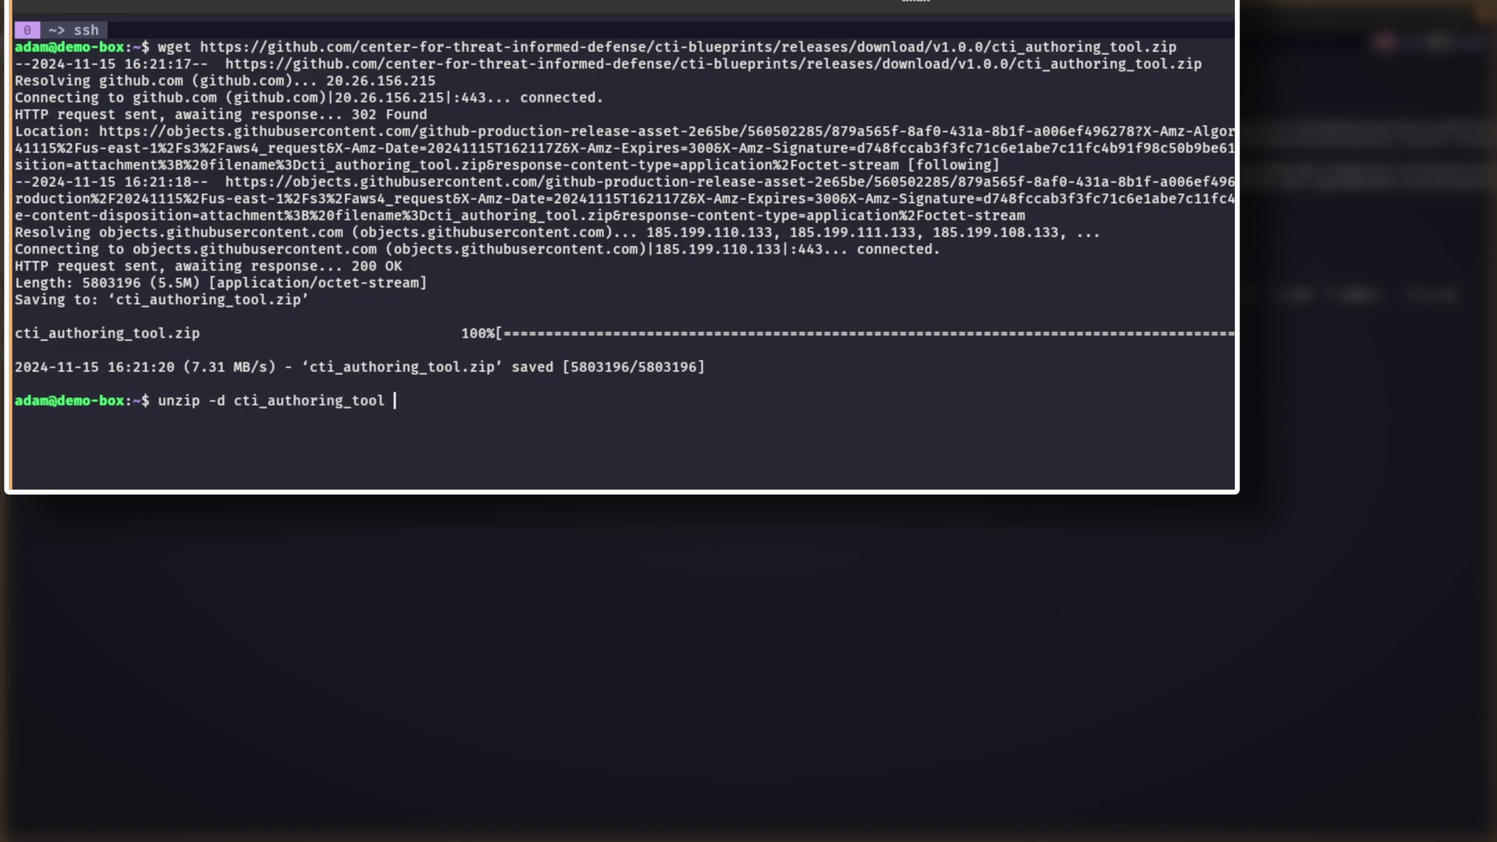
key("Tab")
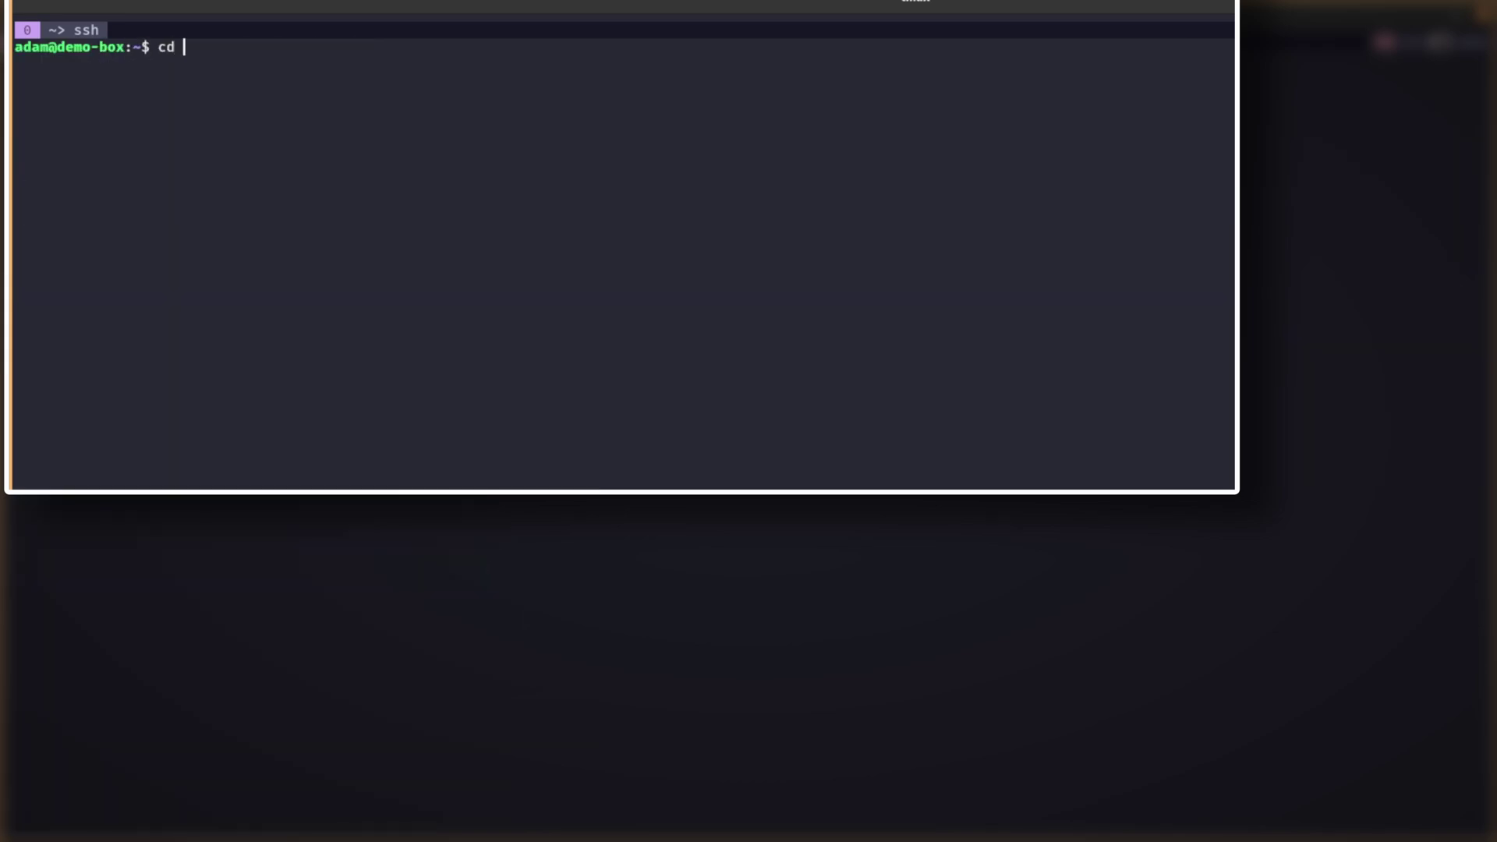
Change into the extracted folder and list its contents
key("Return")
type("ls")
key("Return")
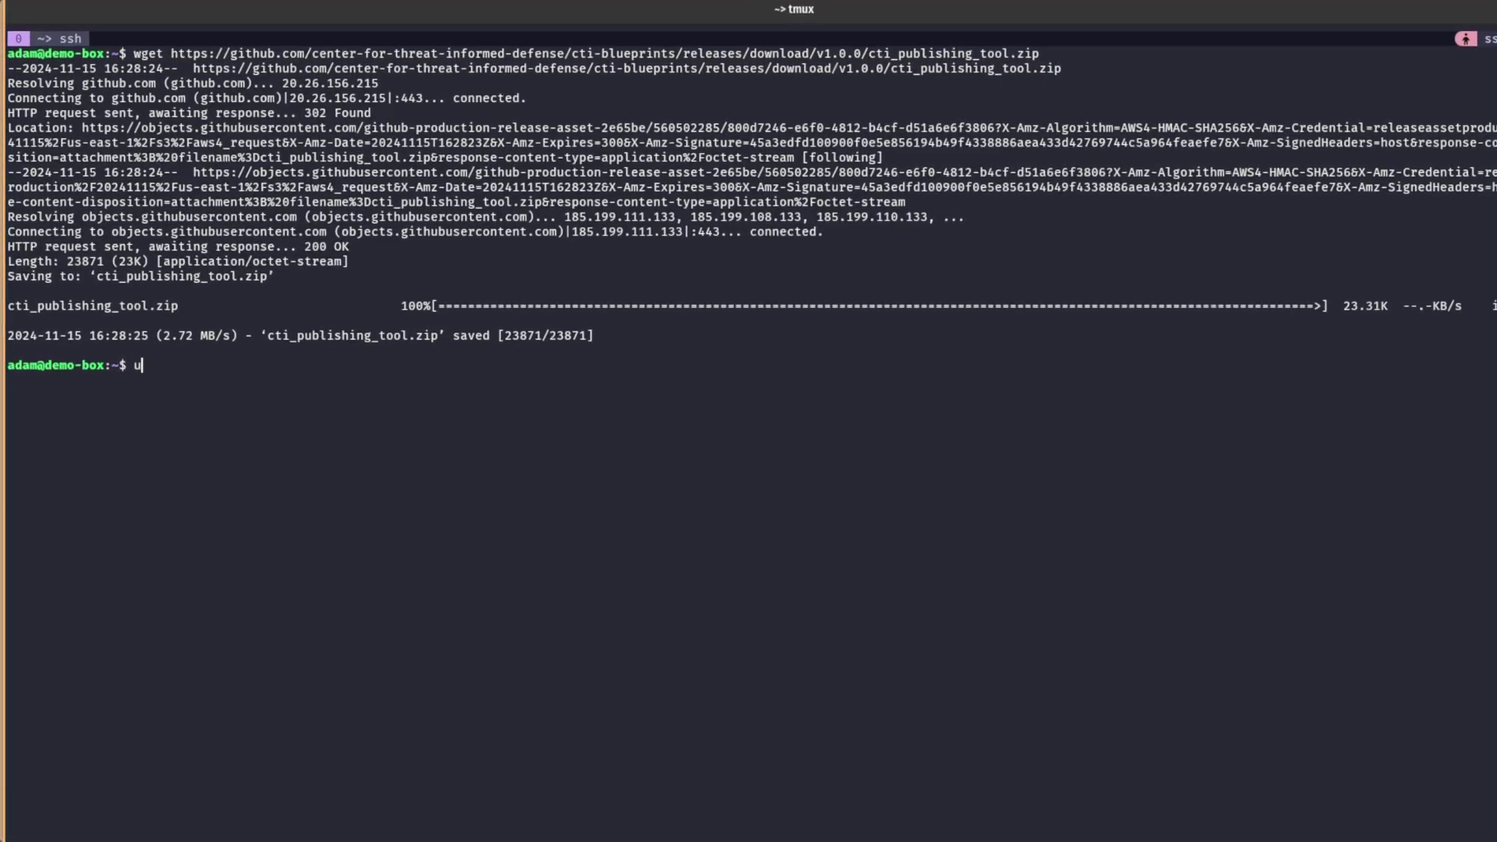
Extract cti_publishing_tool.zip into a folder named cti_publishing_tool with unzip -d
type("unzip cti_publishing_to")
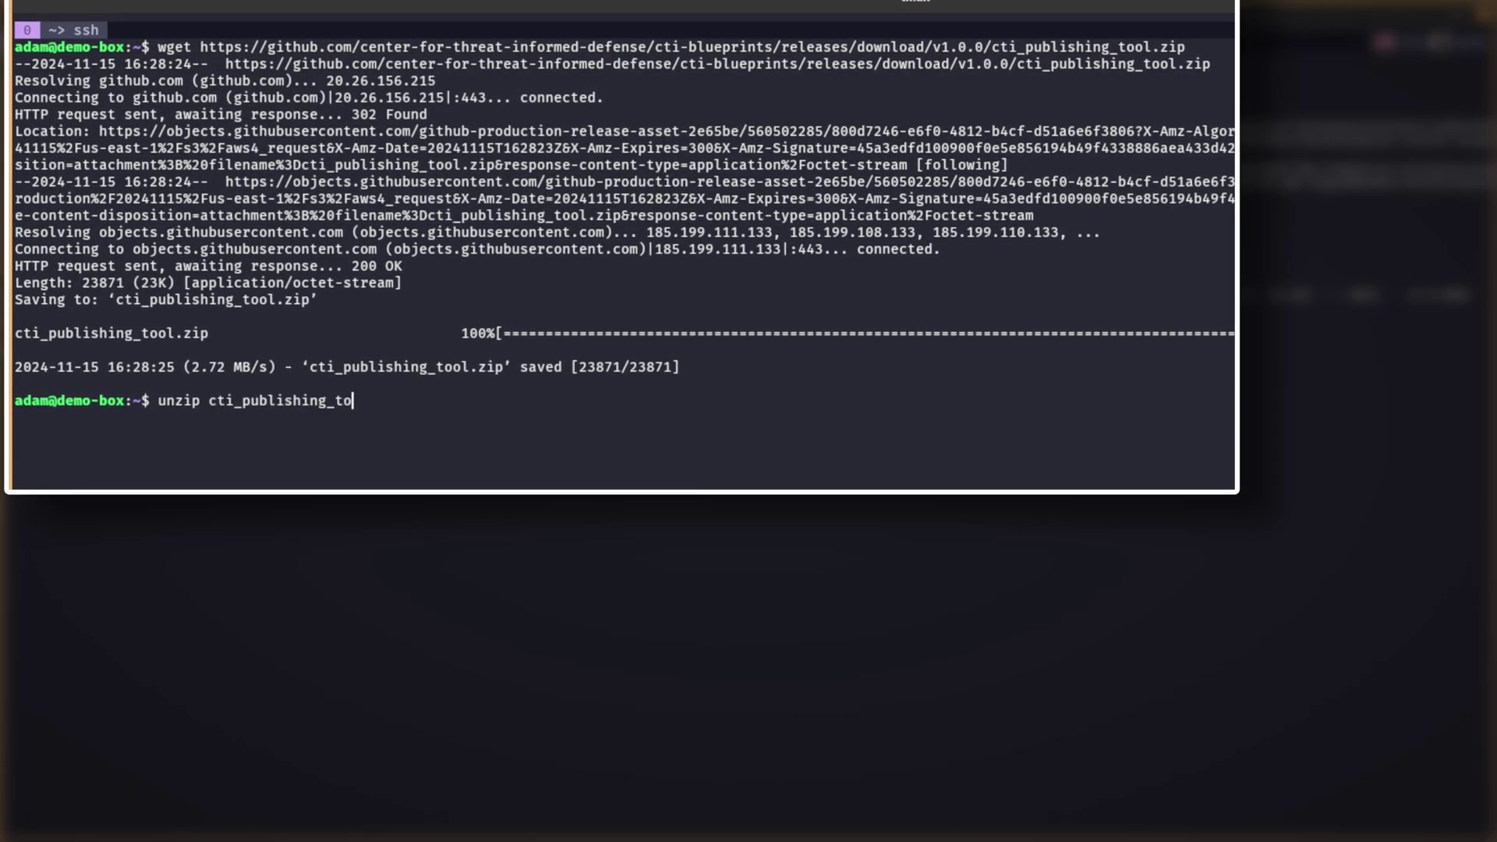
type("ol cti")
key("Tab")
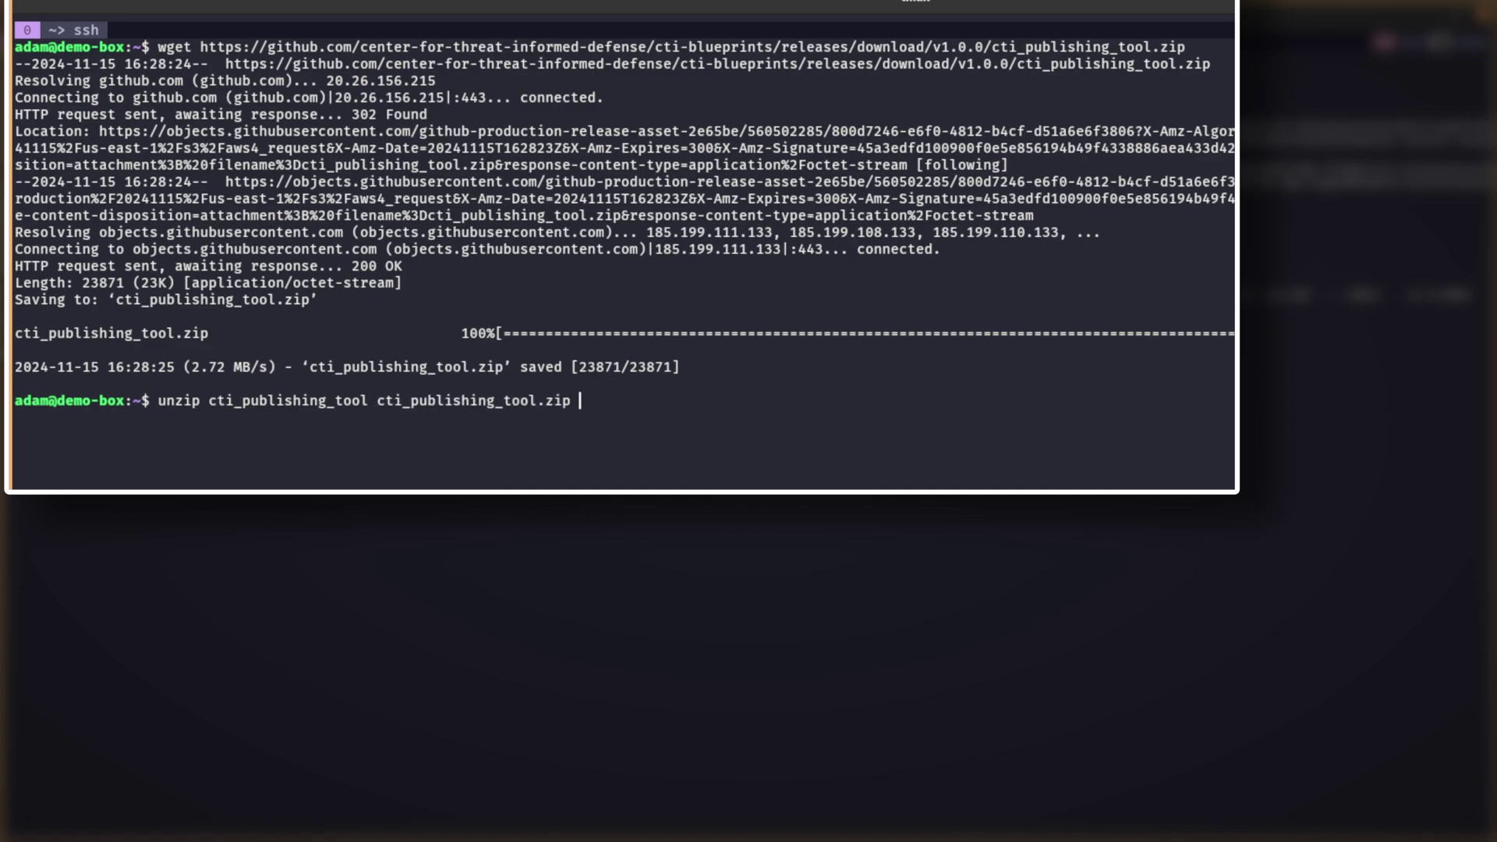
key("Left")
key("Left")
key("Left")
type("-d")
key("Return")
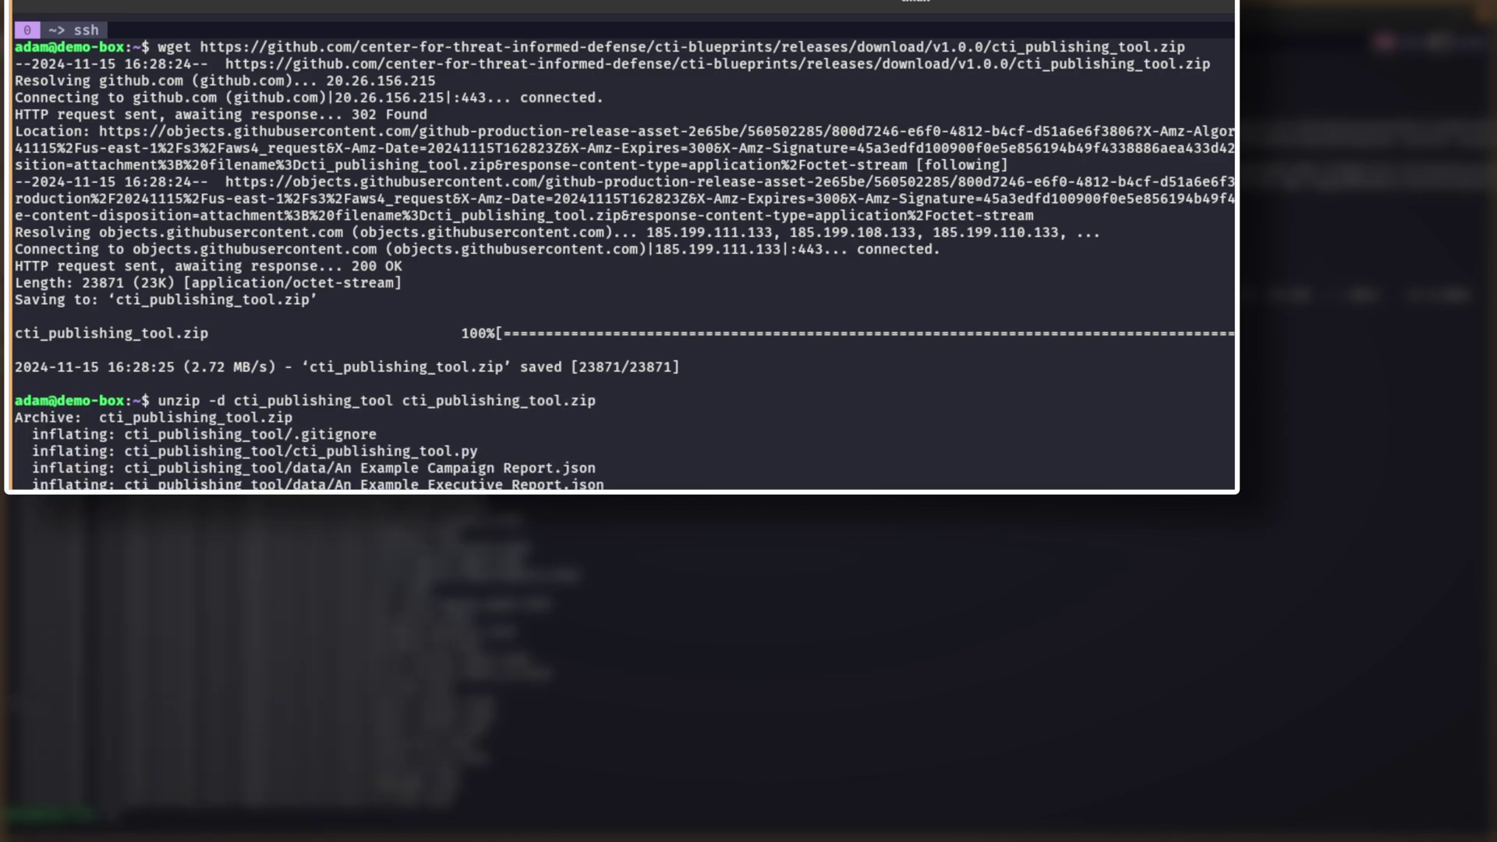
In the cti_publishing_tool folder, create a Python virtual environment named venv and activate it
key("ctrl+l")
type("cd cti_publishing_tool/")
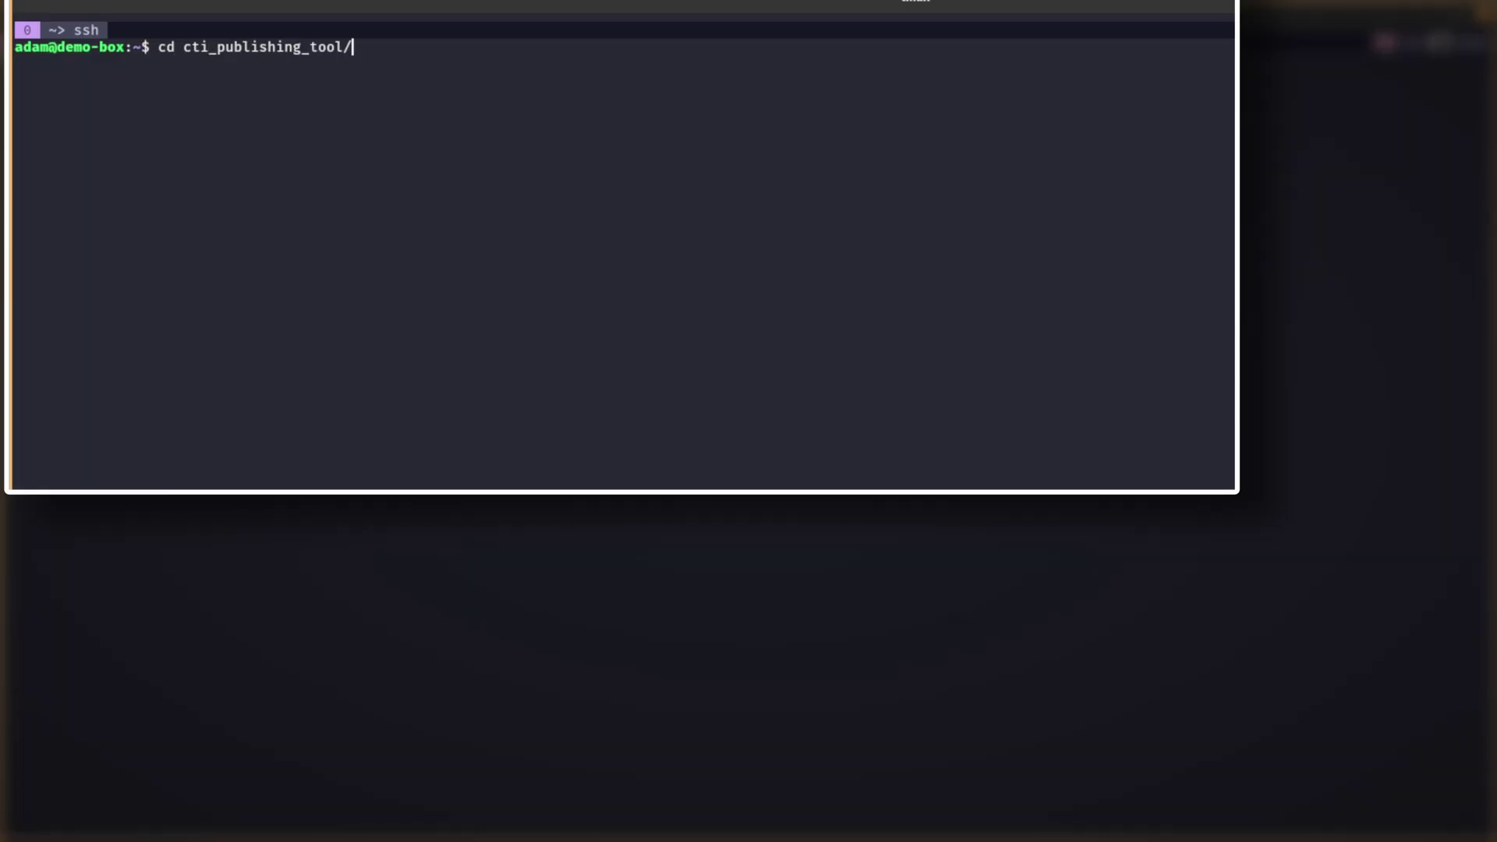
key("Return")
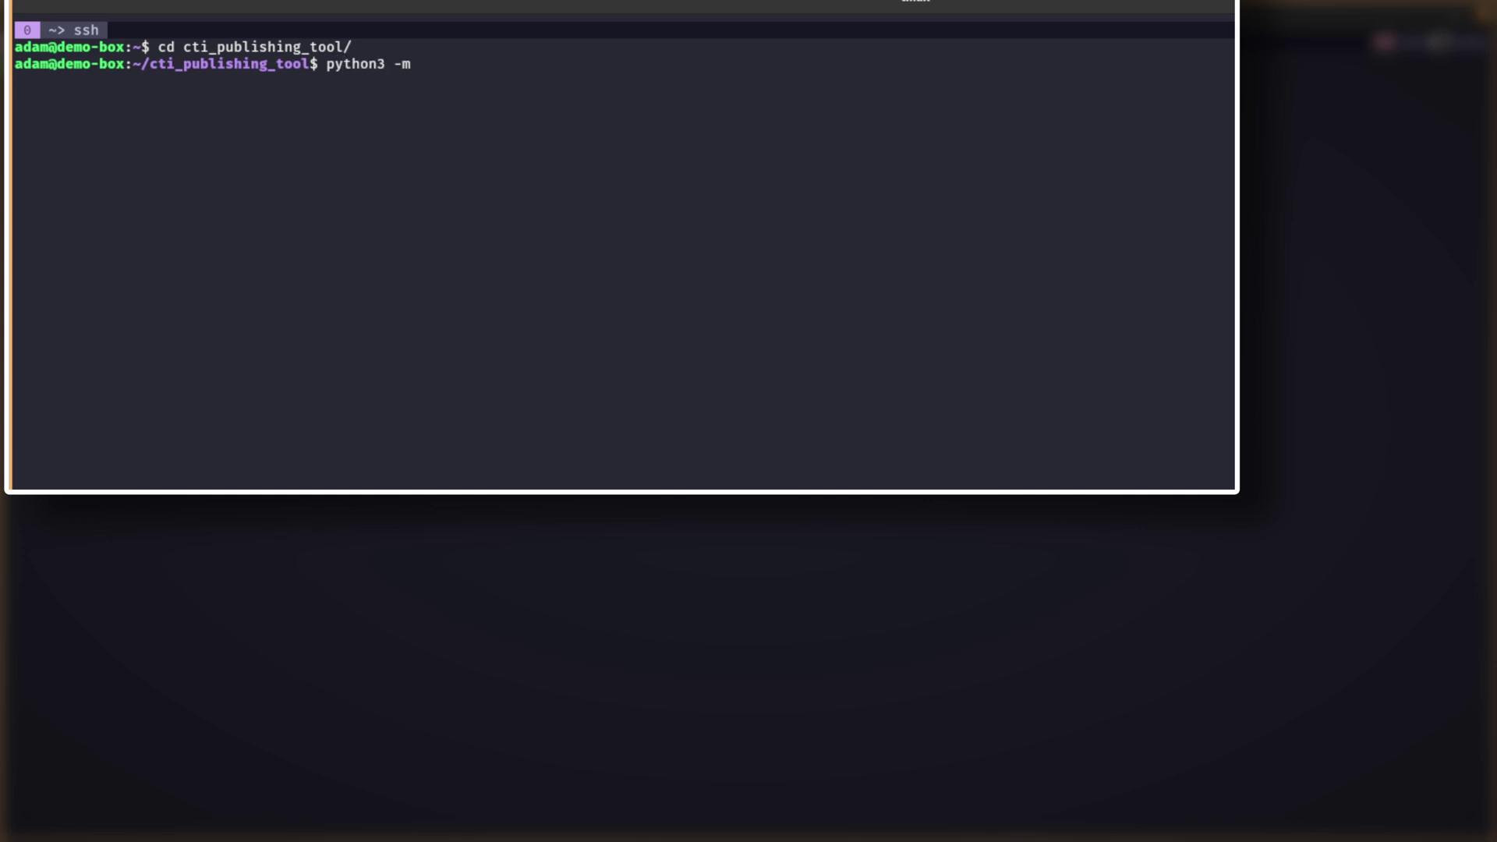
type("source venv/bin/activate")
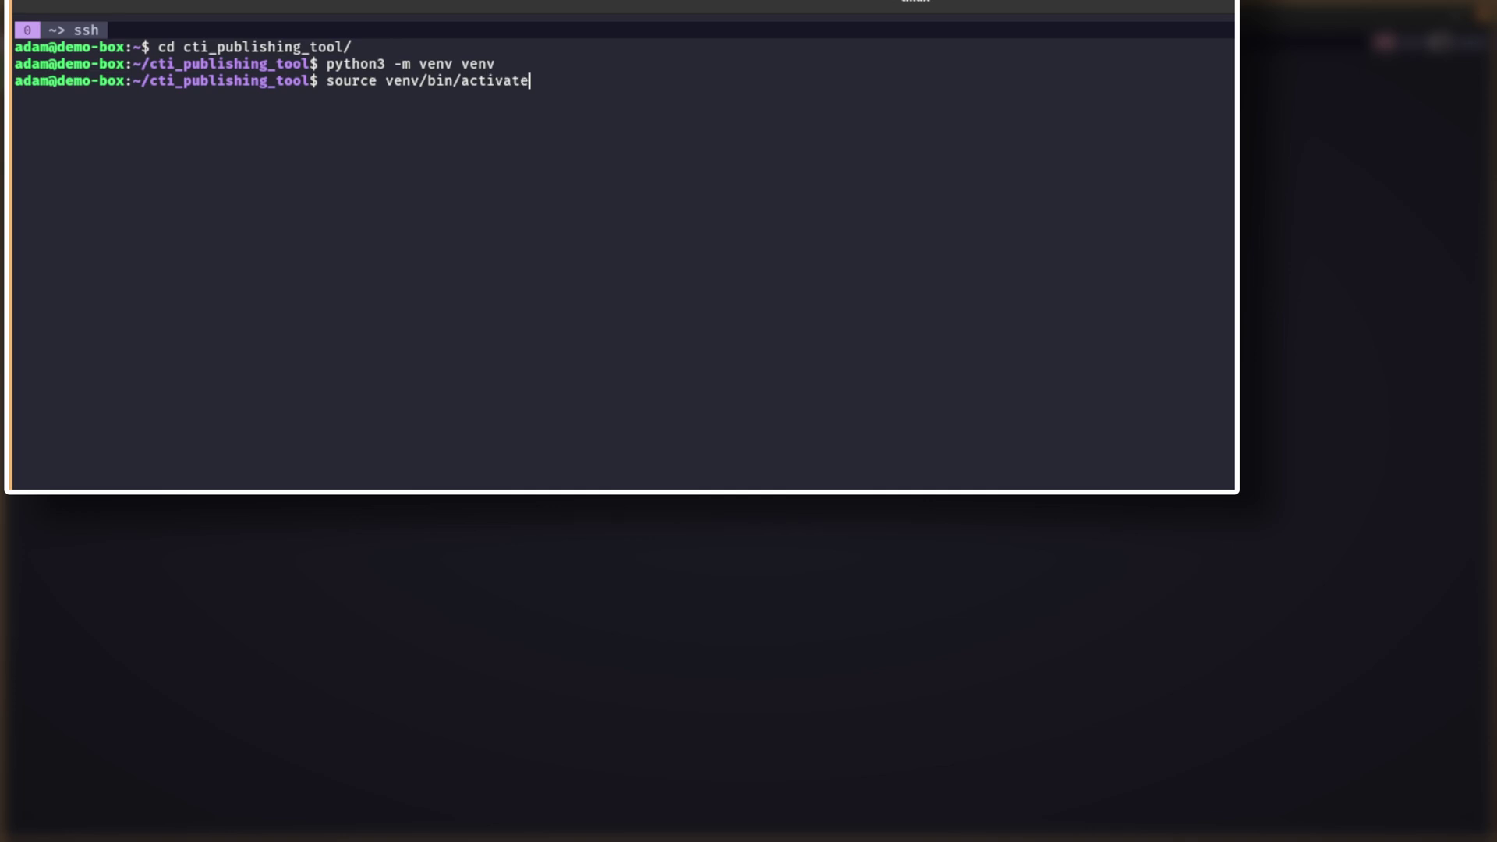
key("Return")
List the publishing tool's files and install the dependencies from requirements.txt with pip
type("ls")
key("Return")
type("pip install -")
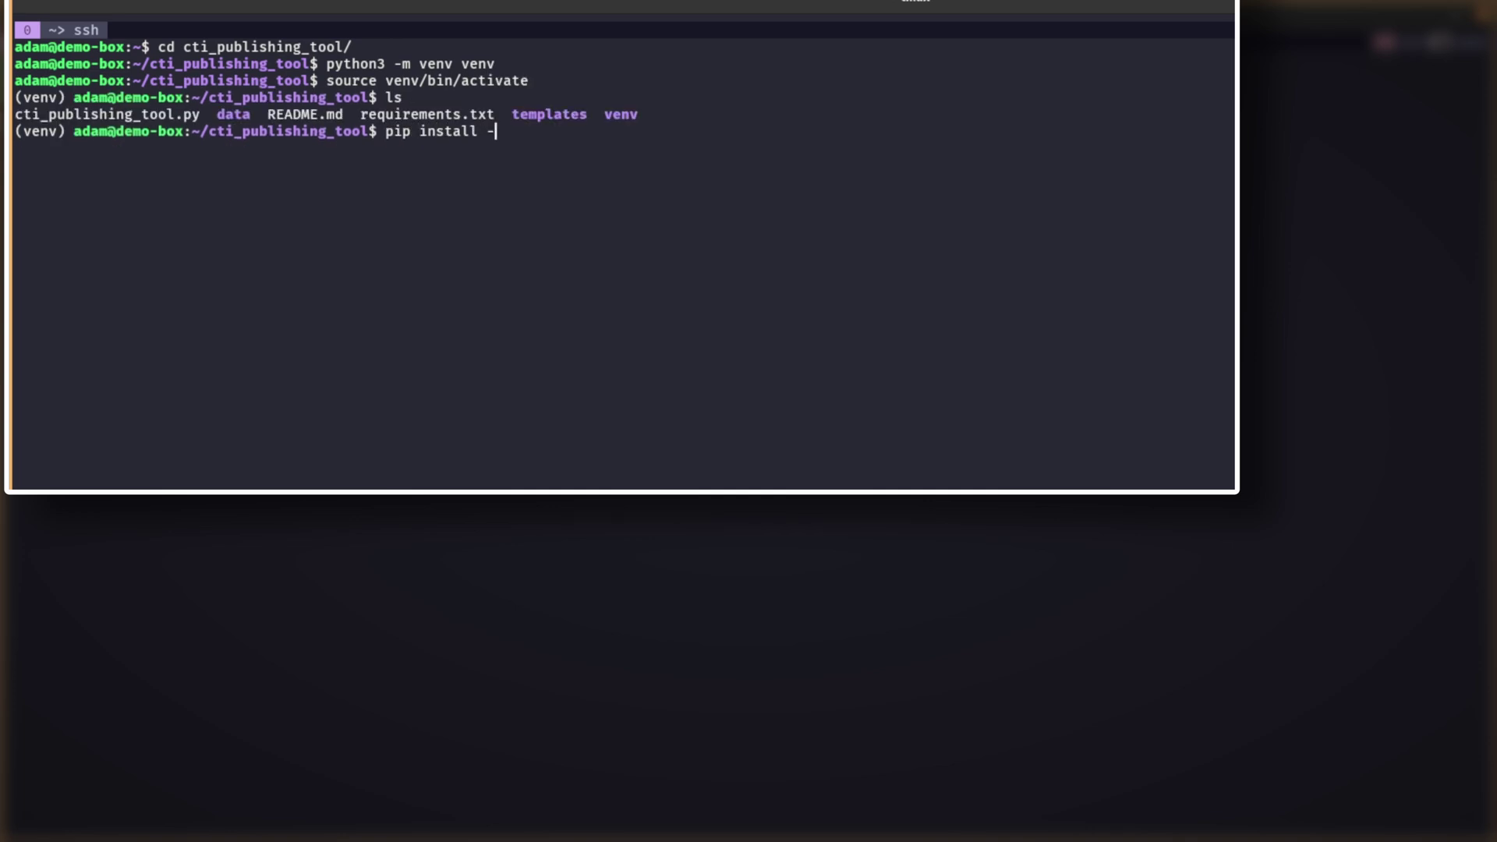
type("r re")
key("Tab")
key("Return")
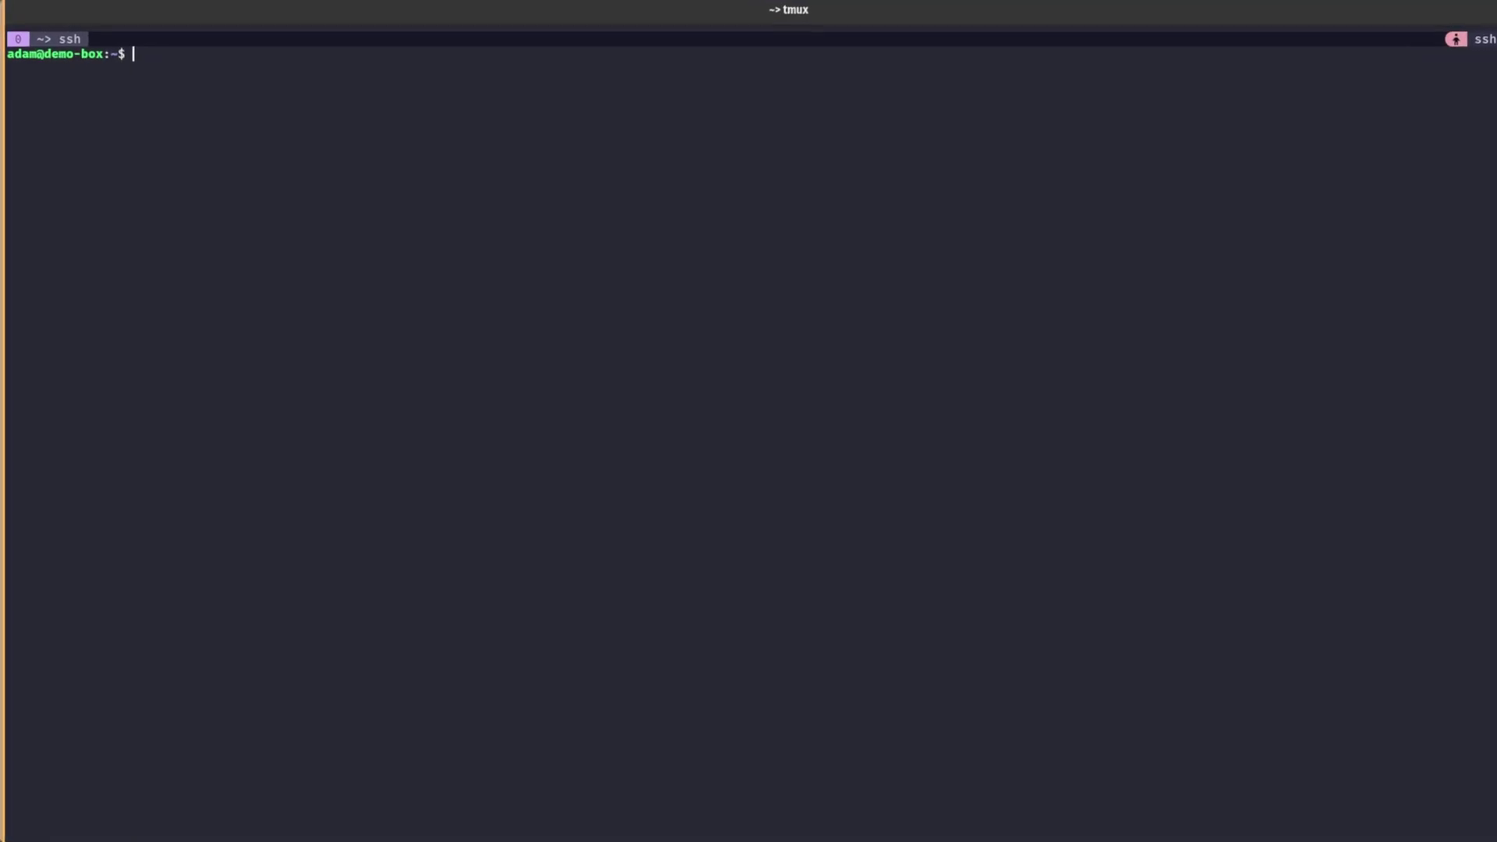
Change into the cti_authoring_tool folder from the home directory and list its files
type("cd ")
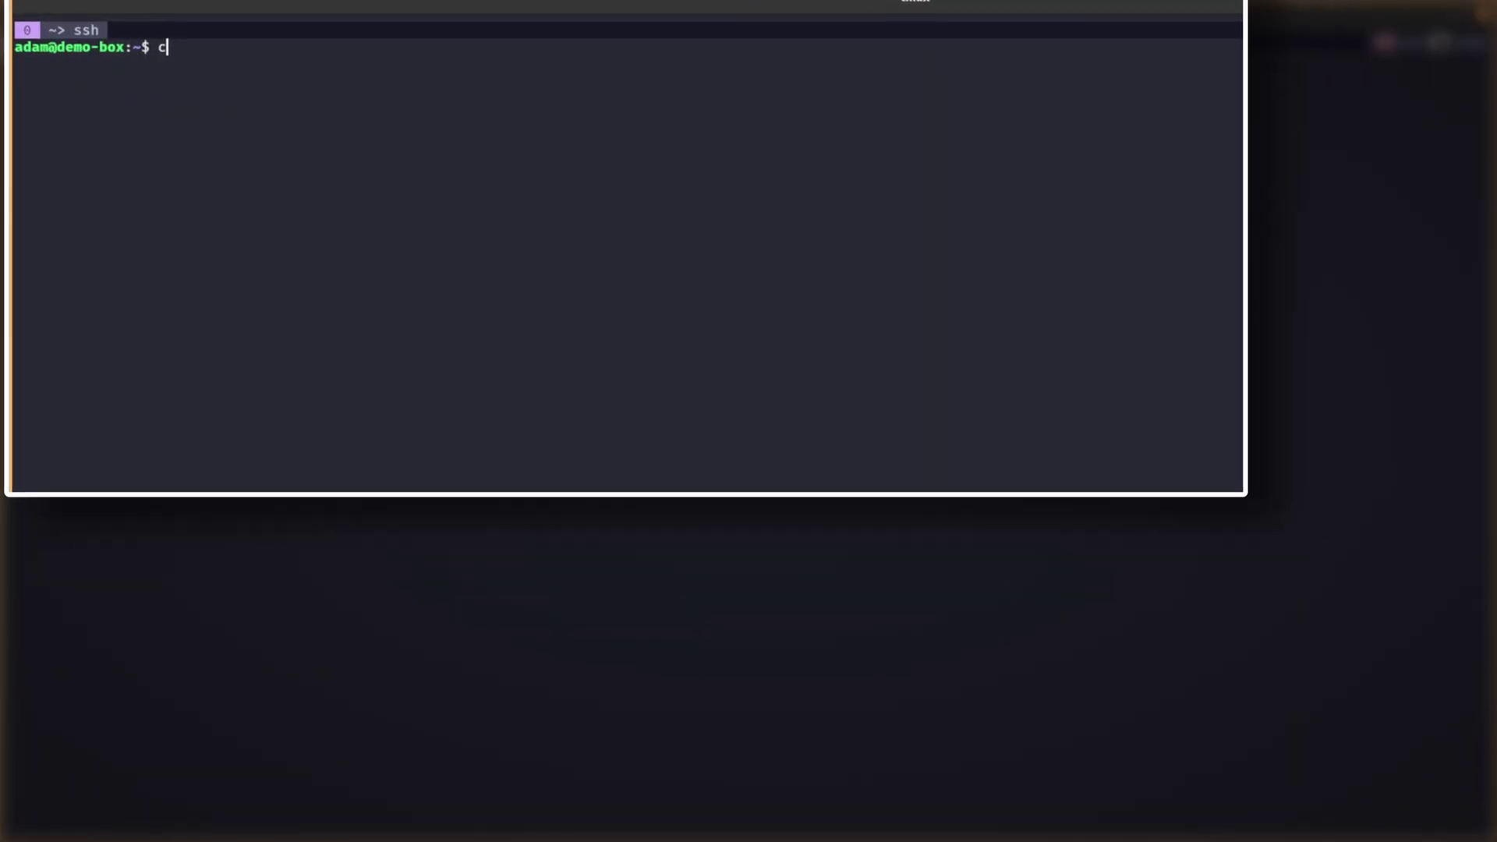
type("ct")
key("Tab")
key("Return")
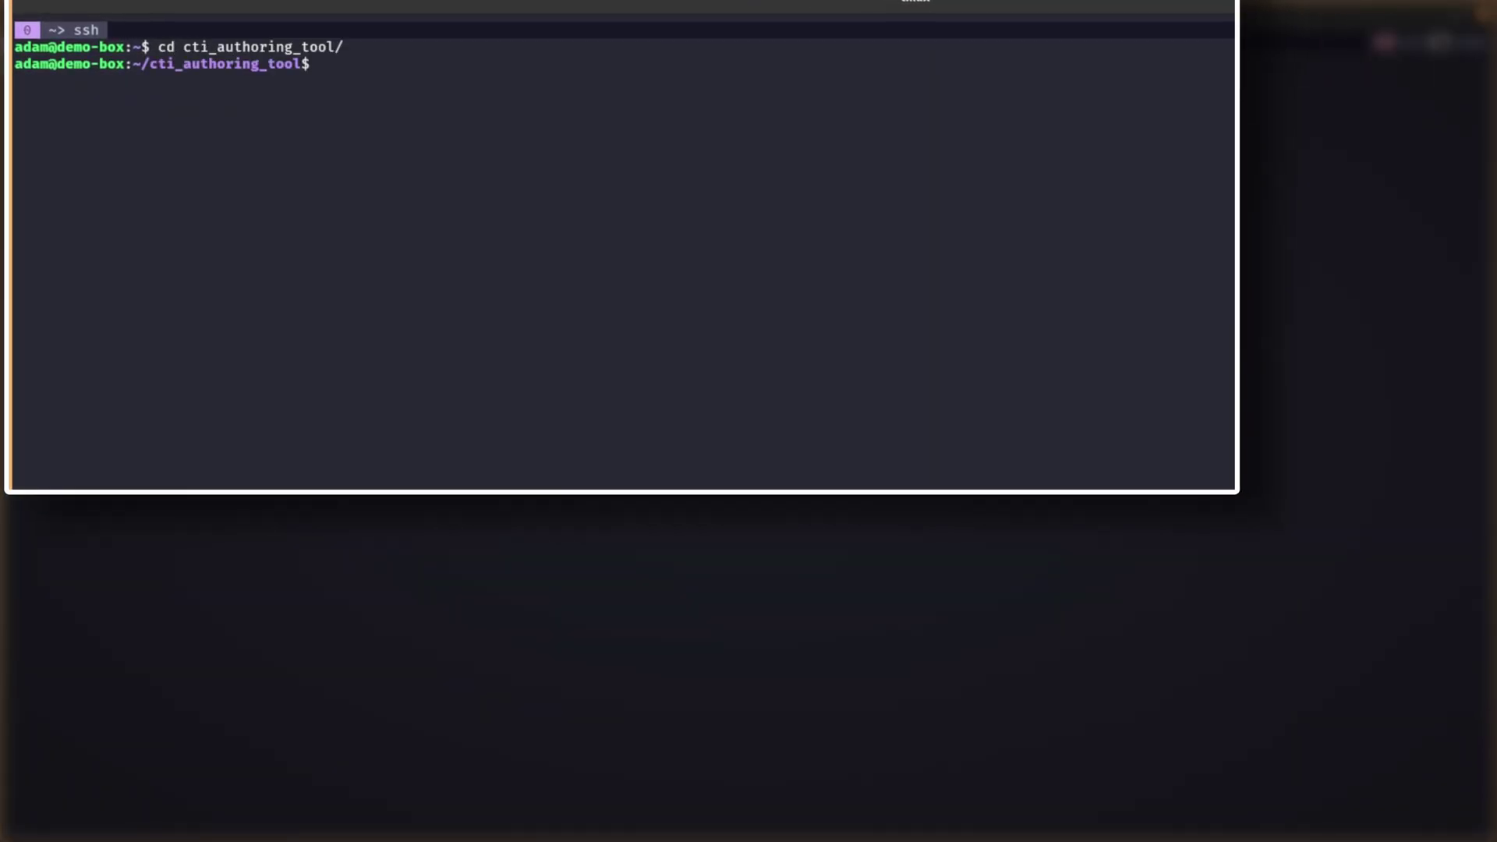
type("ls")
key("Return")
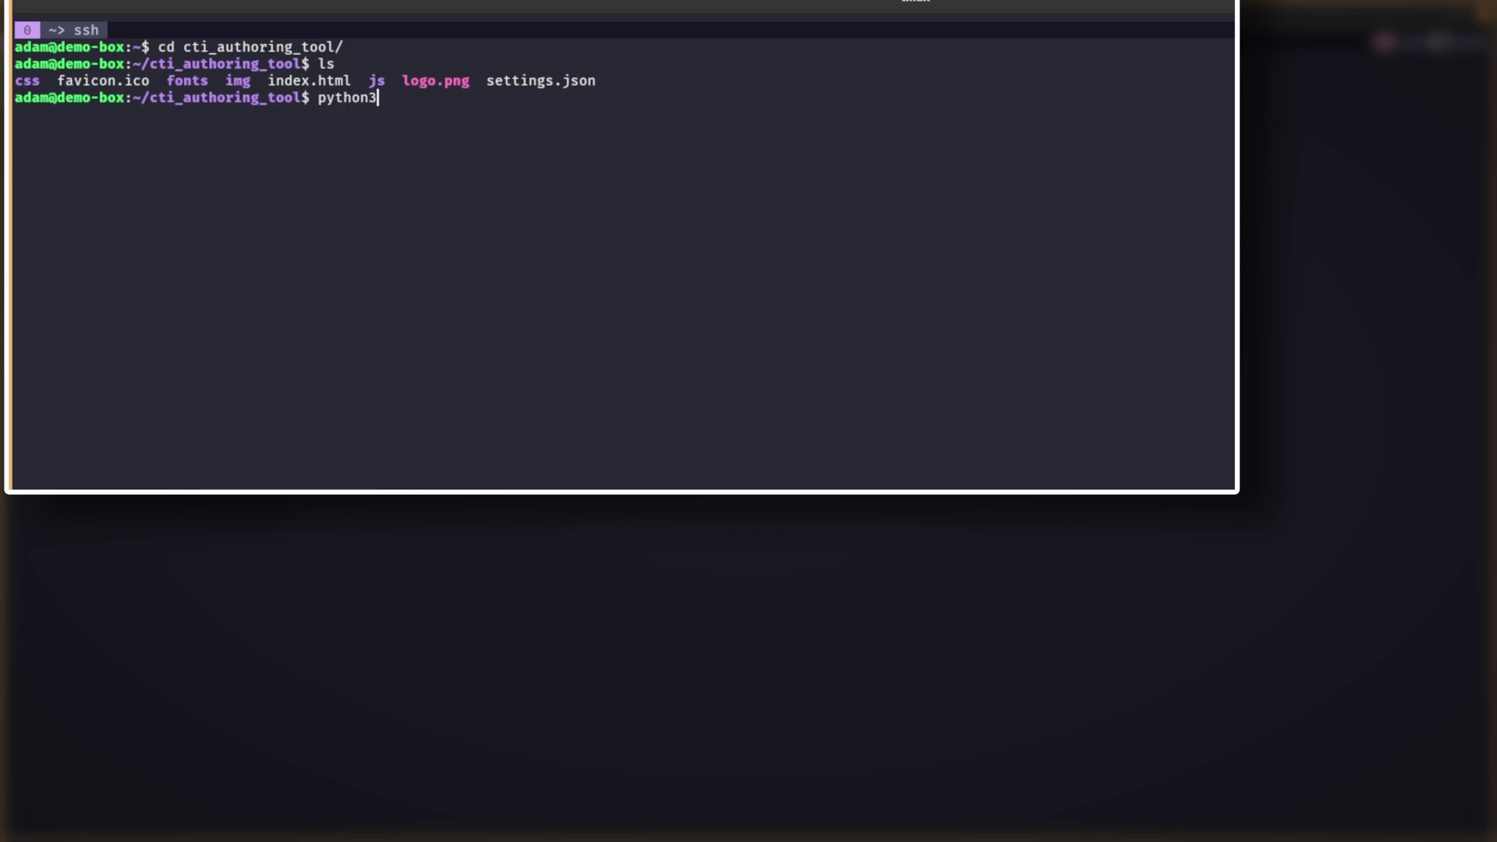
Serve the authoring tool folder with Python's http.server module and open localhost:8000 in a new Firefox tab
type("python3 -m http.server")
key("Return")
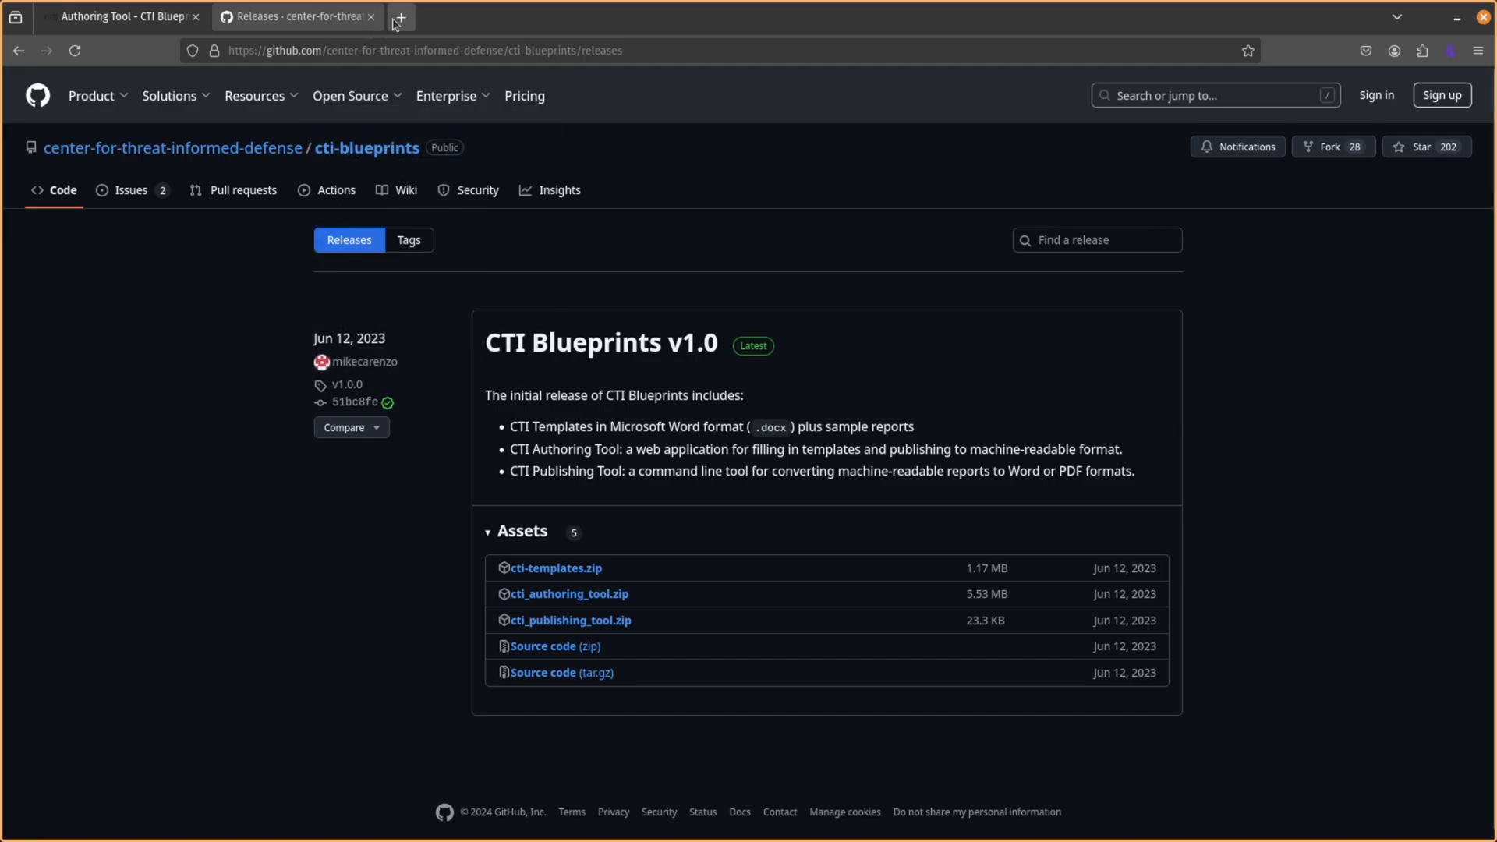
left_click(399, 18)
type("localhost:")
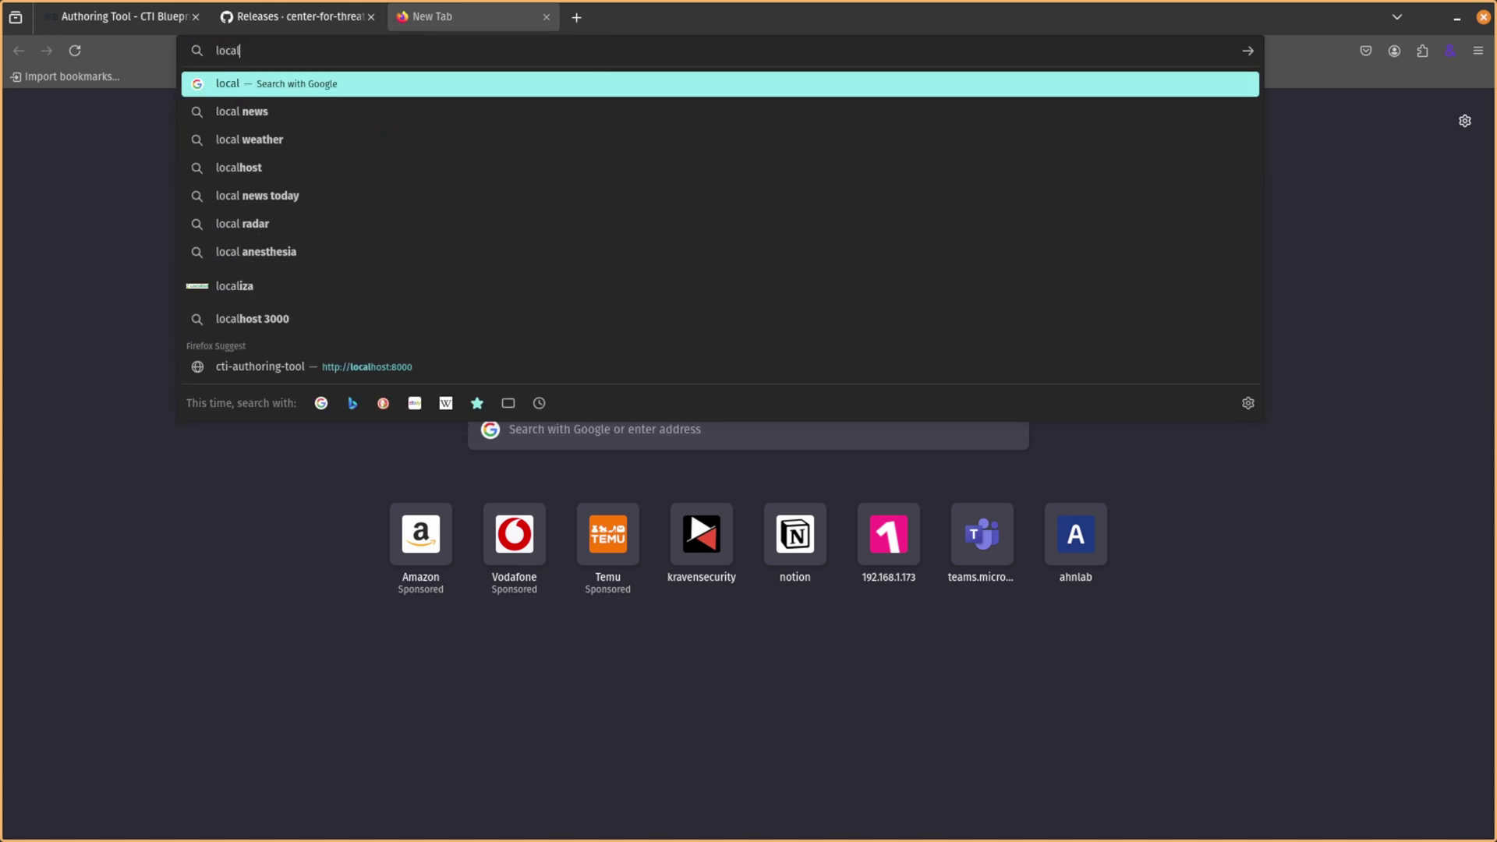
type("8000")
key("Return")
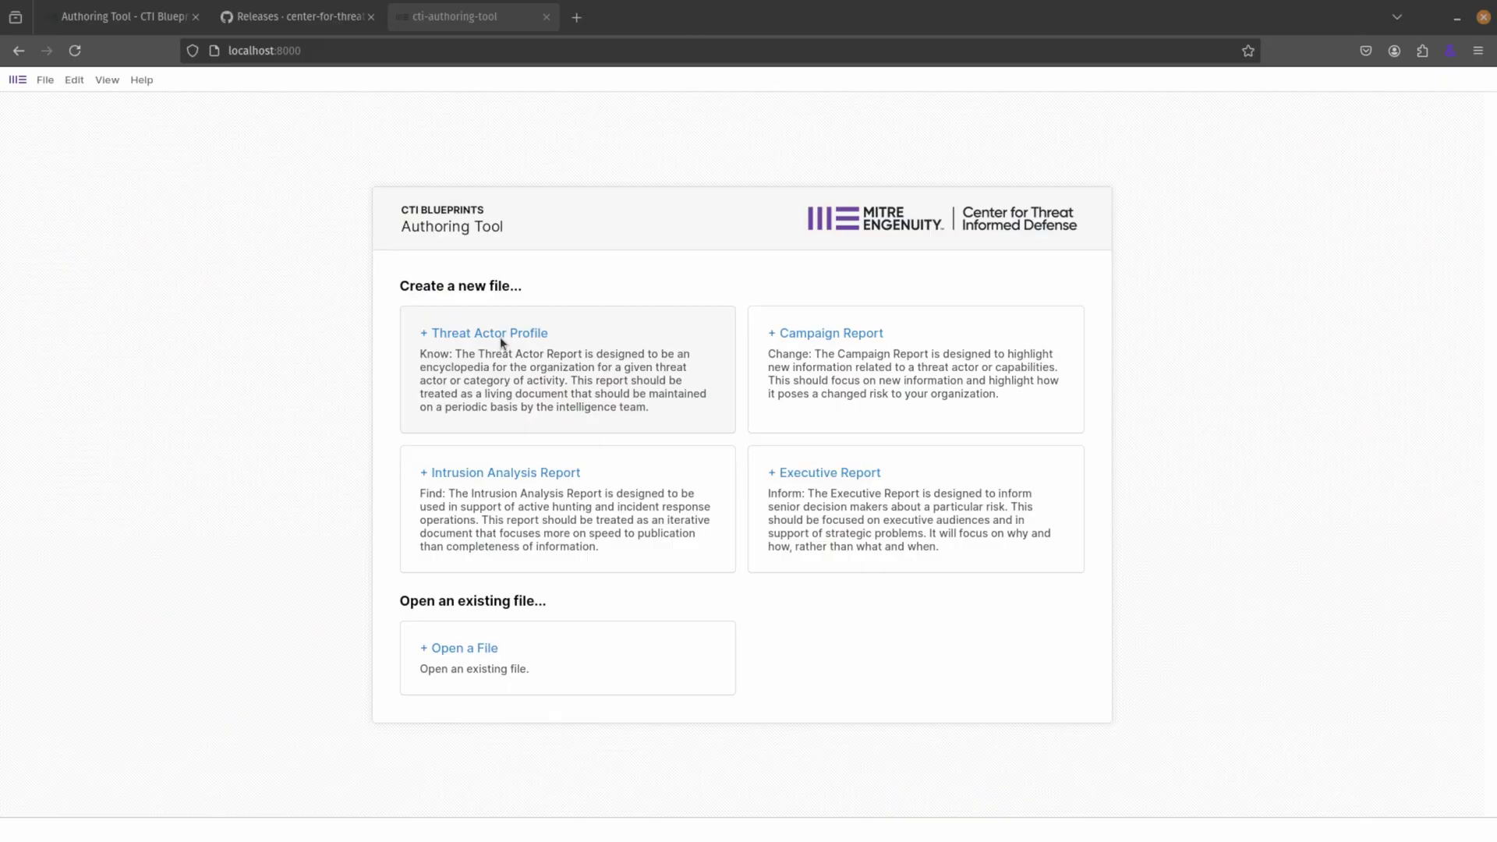
Create a Campaign Report titled My Report with number 12345, medium criticality and the amber strict Traffic Light Protocol
left_click(823, 330)
type("My Report")
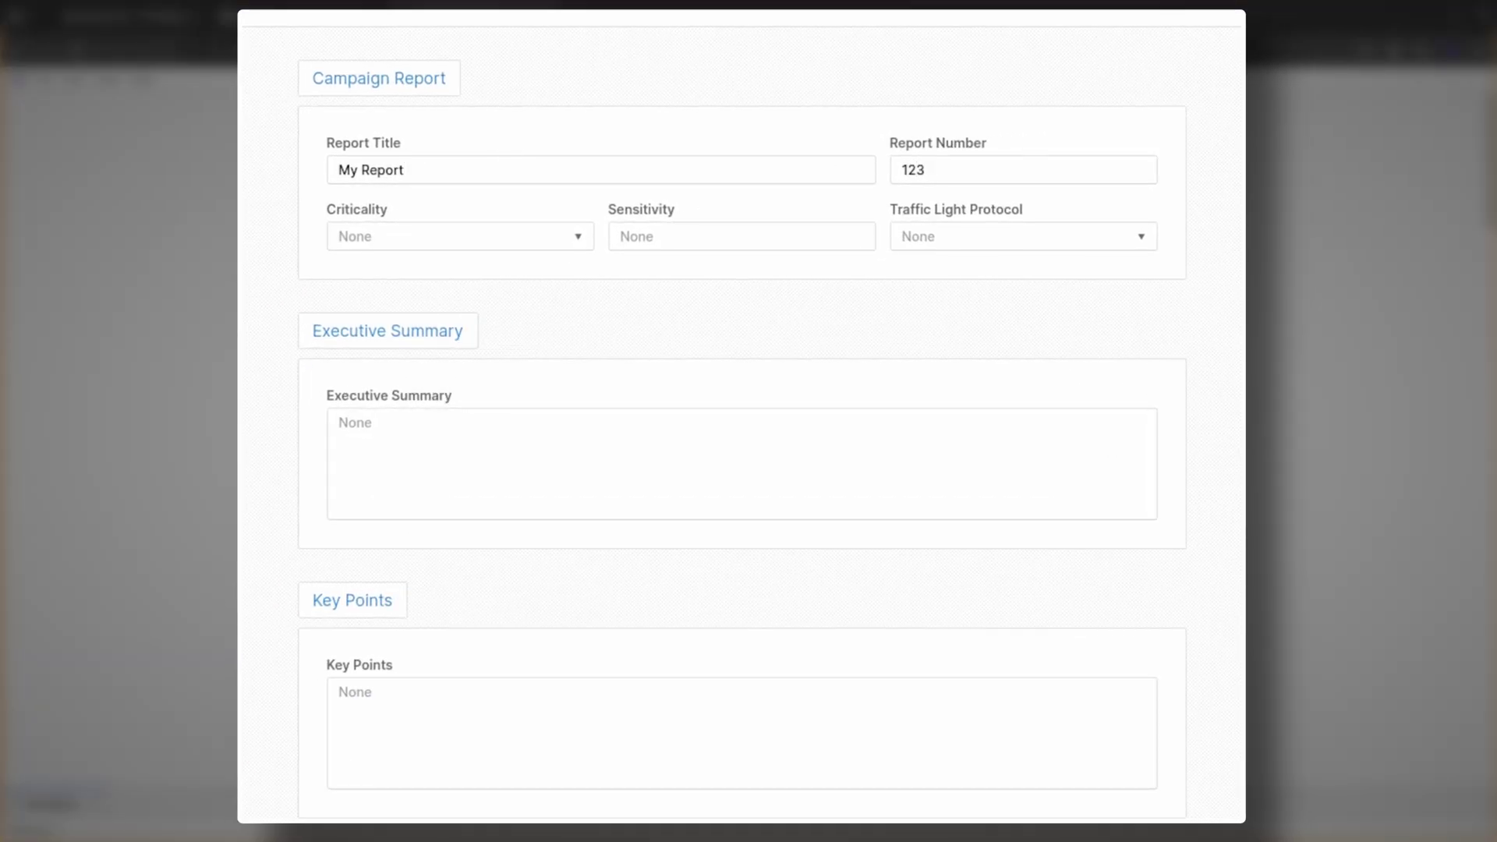
left_click(538, 238)
left_click(499, 341)
left_click(955, 237)
left_click(955, 318)
Add an entry to the MITRE ATT&CK table and set its tactic to TA0001 - Initial Access
scroll(668, 237, "down", 12)
left_click(481, 383)
scroll(481, 387, "down", 4)
left_click(356, 317)
left_click(434, 319)
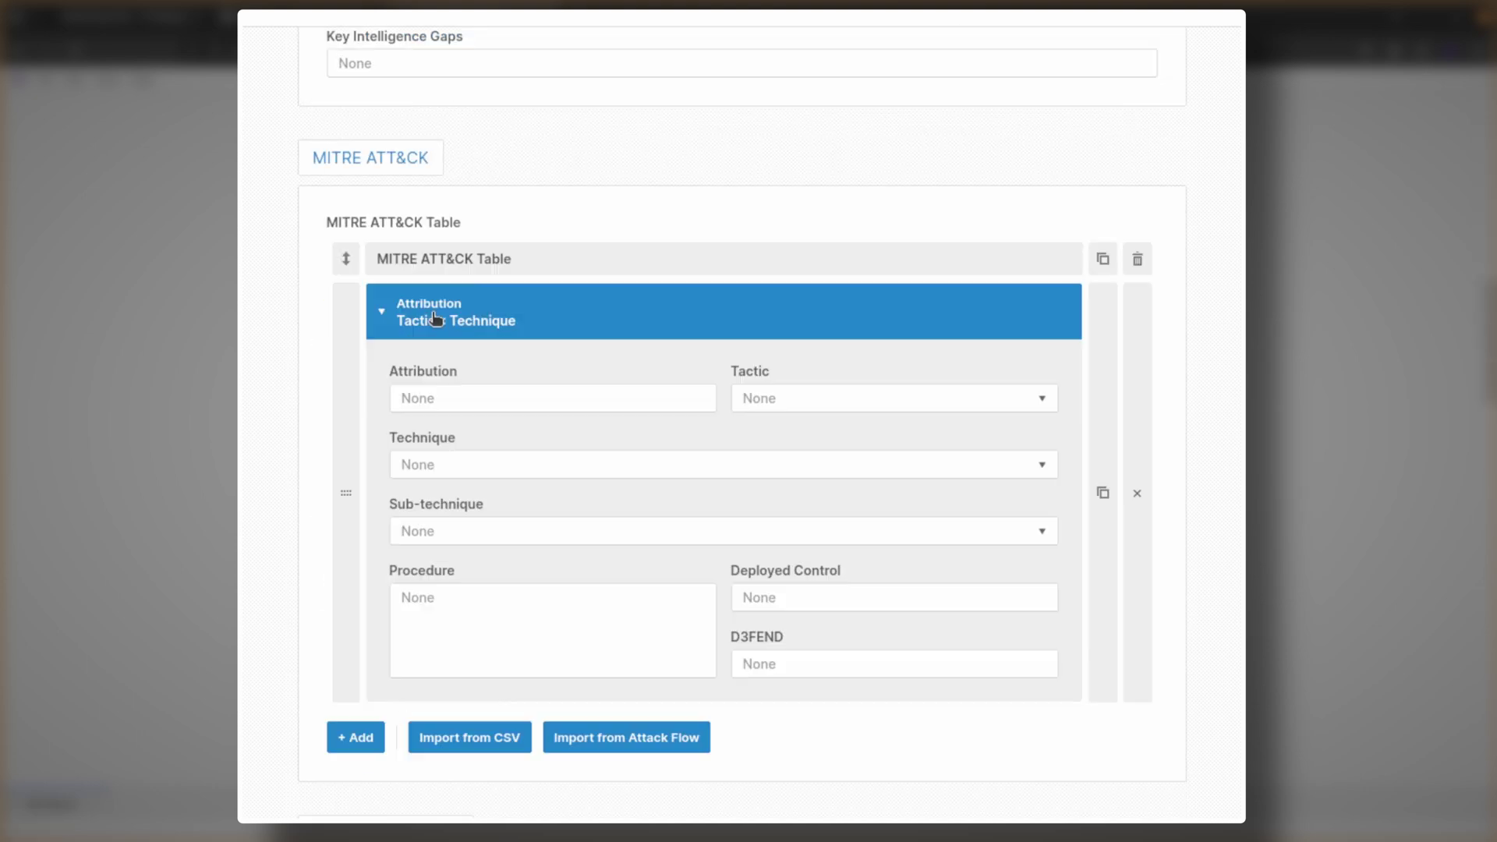
left_click(821, 400)
left_click(819, 452)
Set the ATT&CK entry's technique to T1078 - Valid Accounts and its sub-technique to T1078.002 - Valid Accounts: Domain Accounts
scroll(820, 421, "down", 1)
left_click(715, 365)
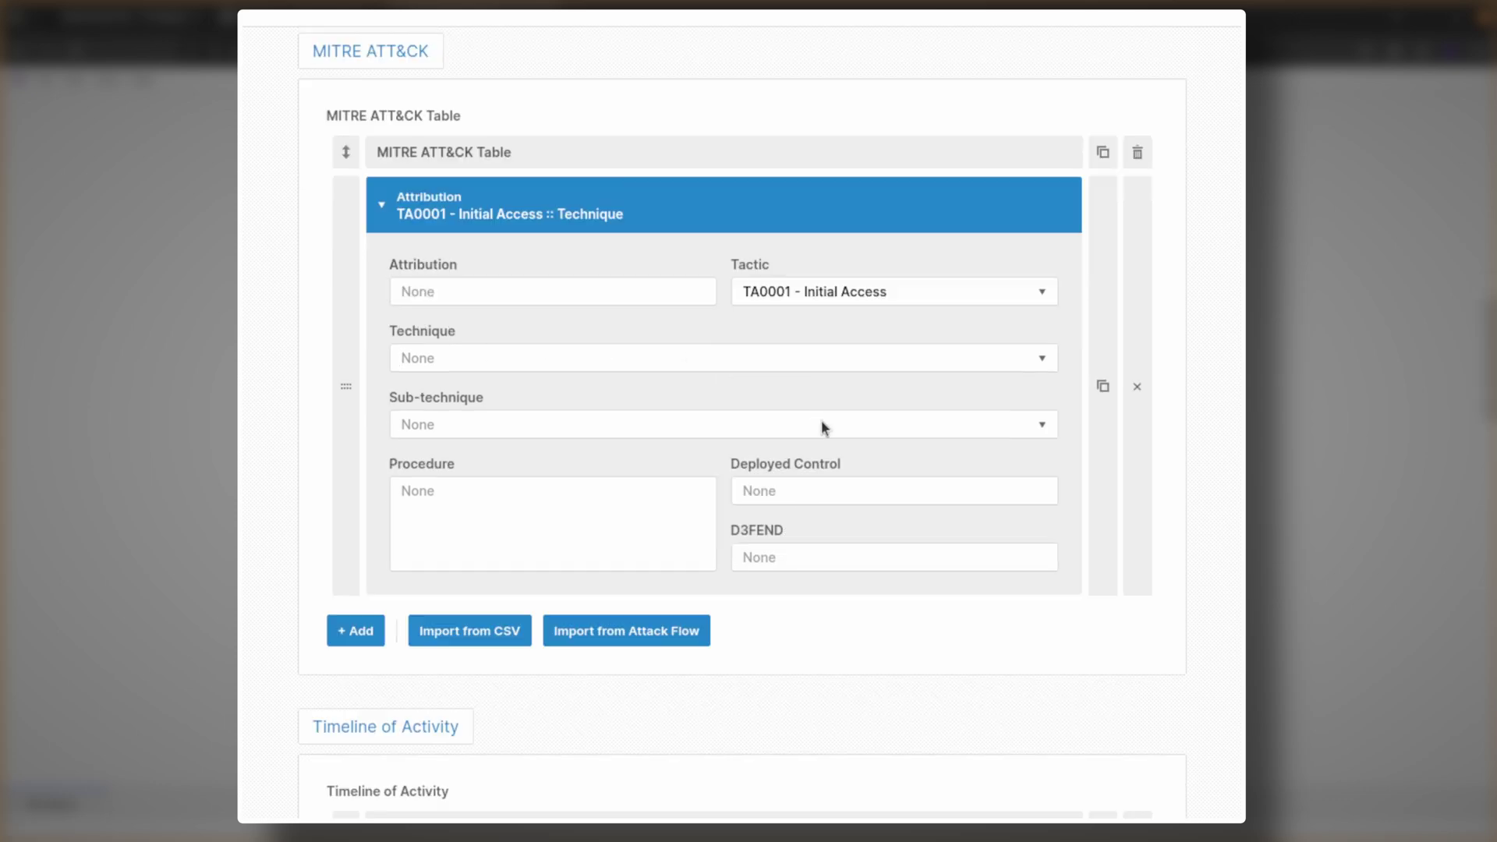
left_click(662, 415)
scroll(878, 388, "down", 1)
left_click(658, 319)
left_click(671, 375)
scroll(758, 359, "down", 1)
scroll(760, 363, "down", 1)
scroll(762, 364, "up", 3)
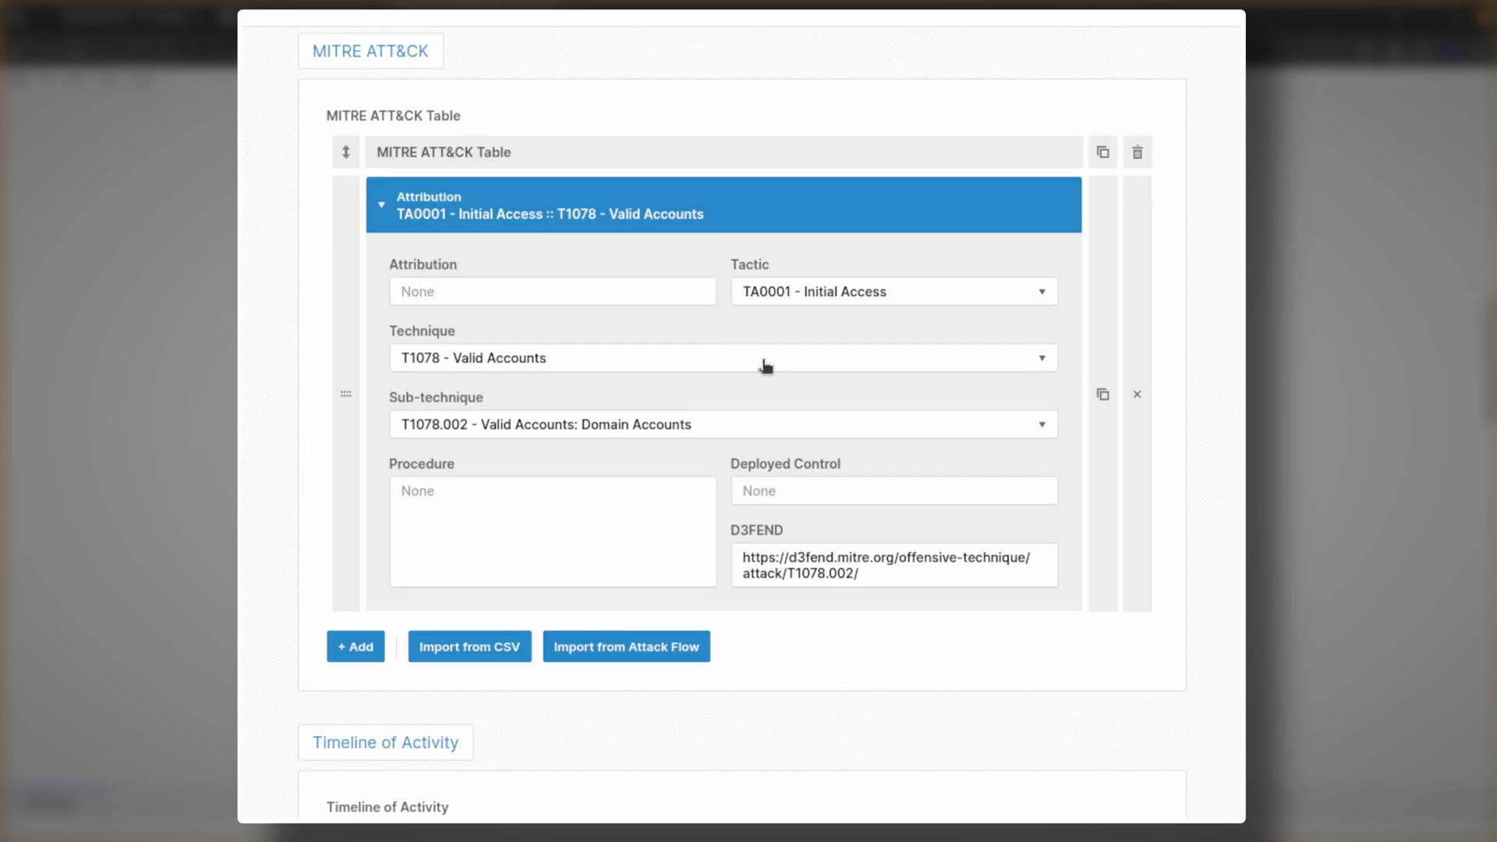
Add an entry to the Timeline of Activity table and expand it for editing
scroll(591, 522, "down", 6)
left_click(362, 262)
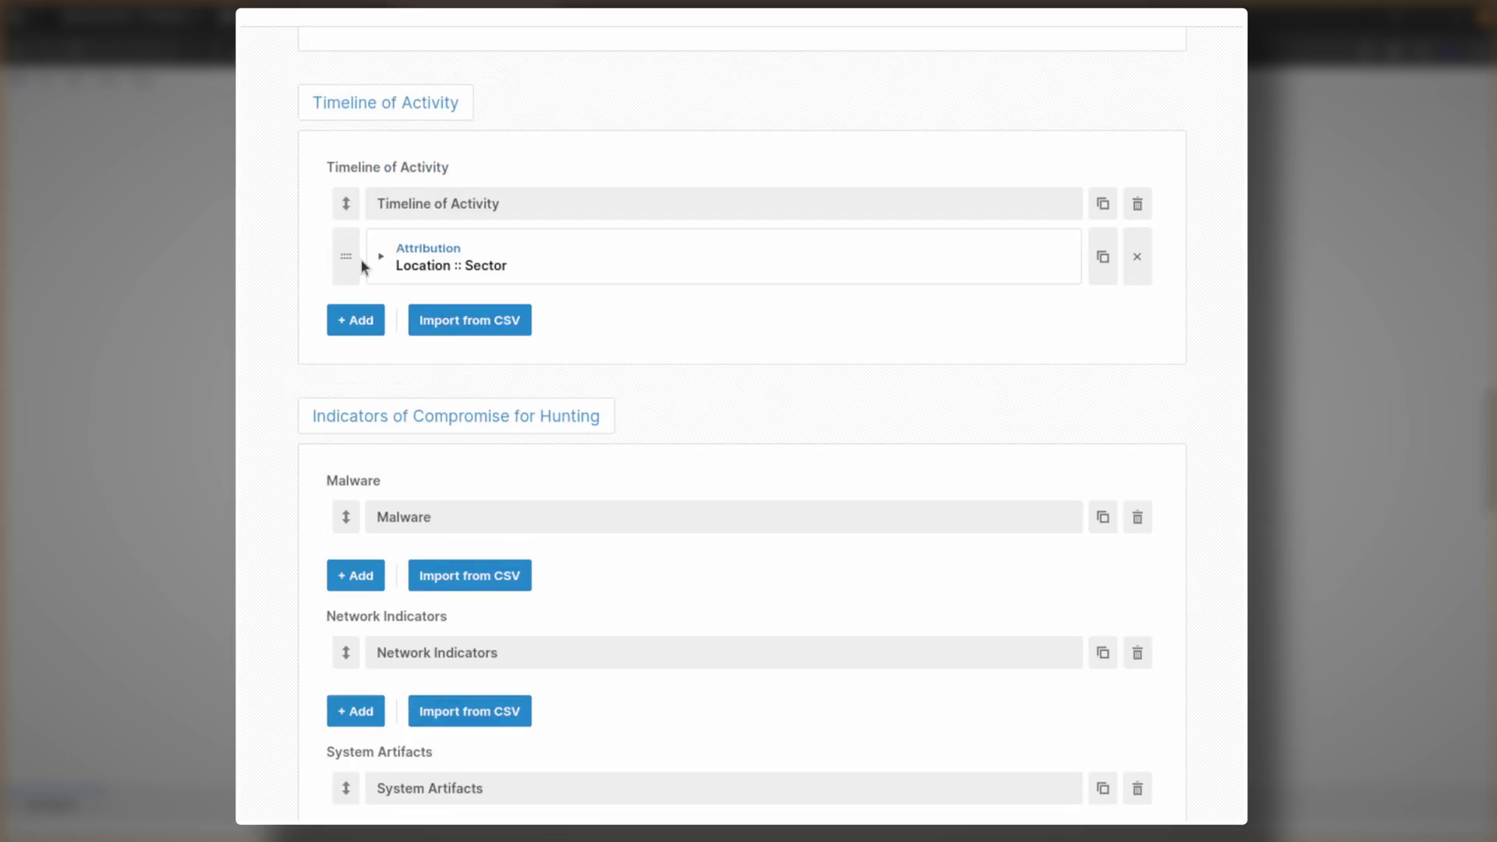
left_click(421, 269)
left_click(519, 407)
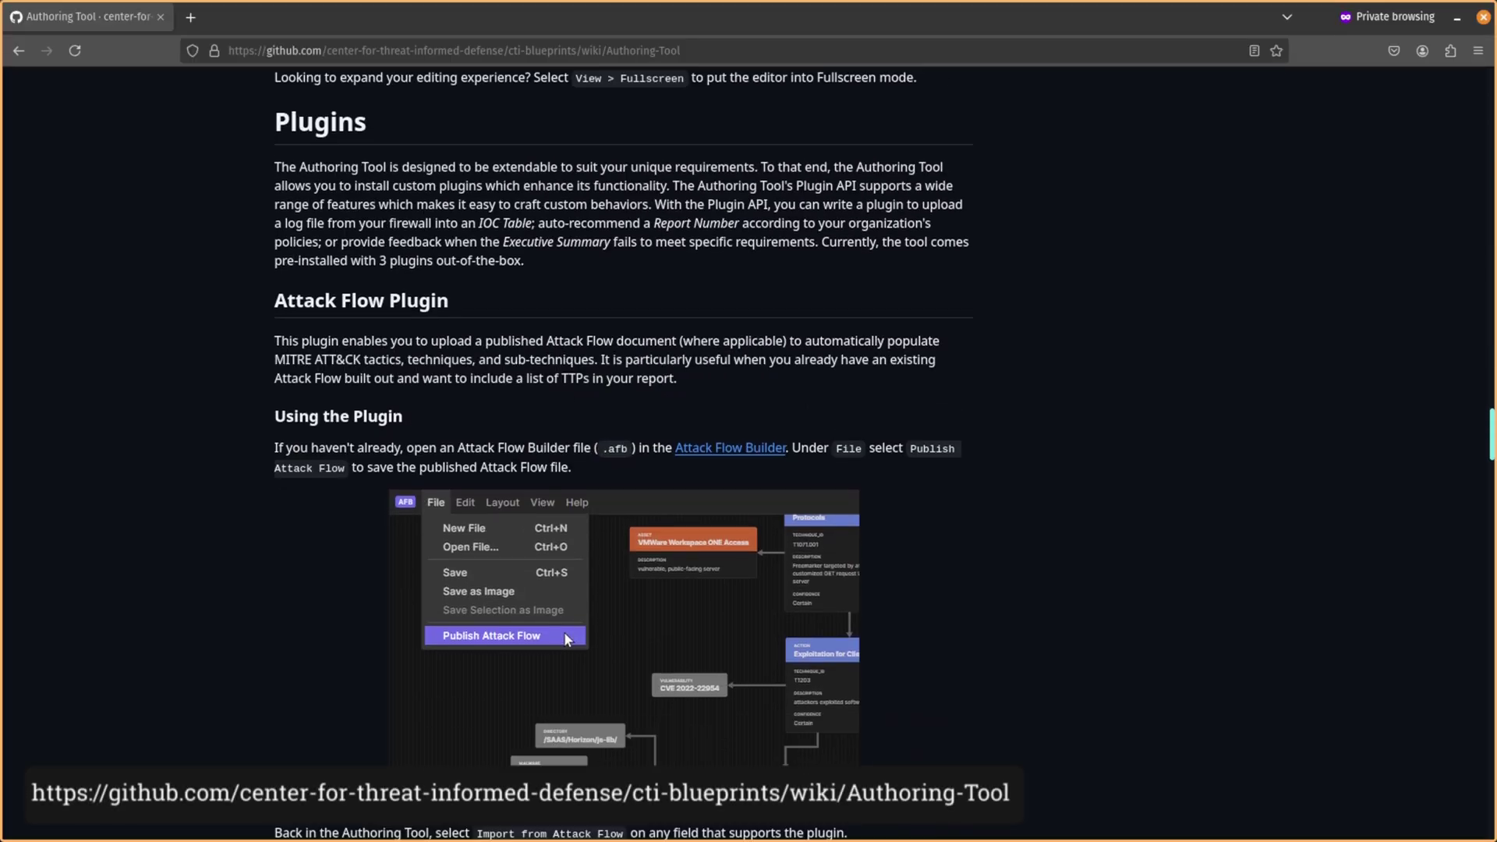
Read the Attack Flow Plugin instructions on the cti-blueprints Authoring Tool wiki page
scroll(749, 421, "down", 3)
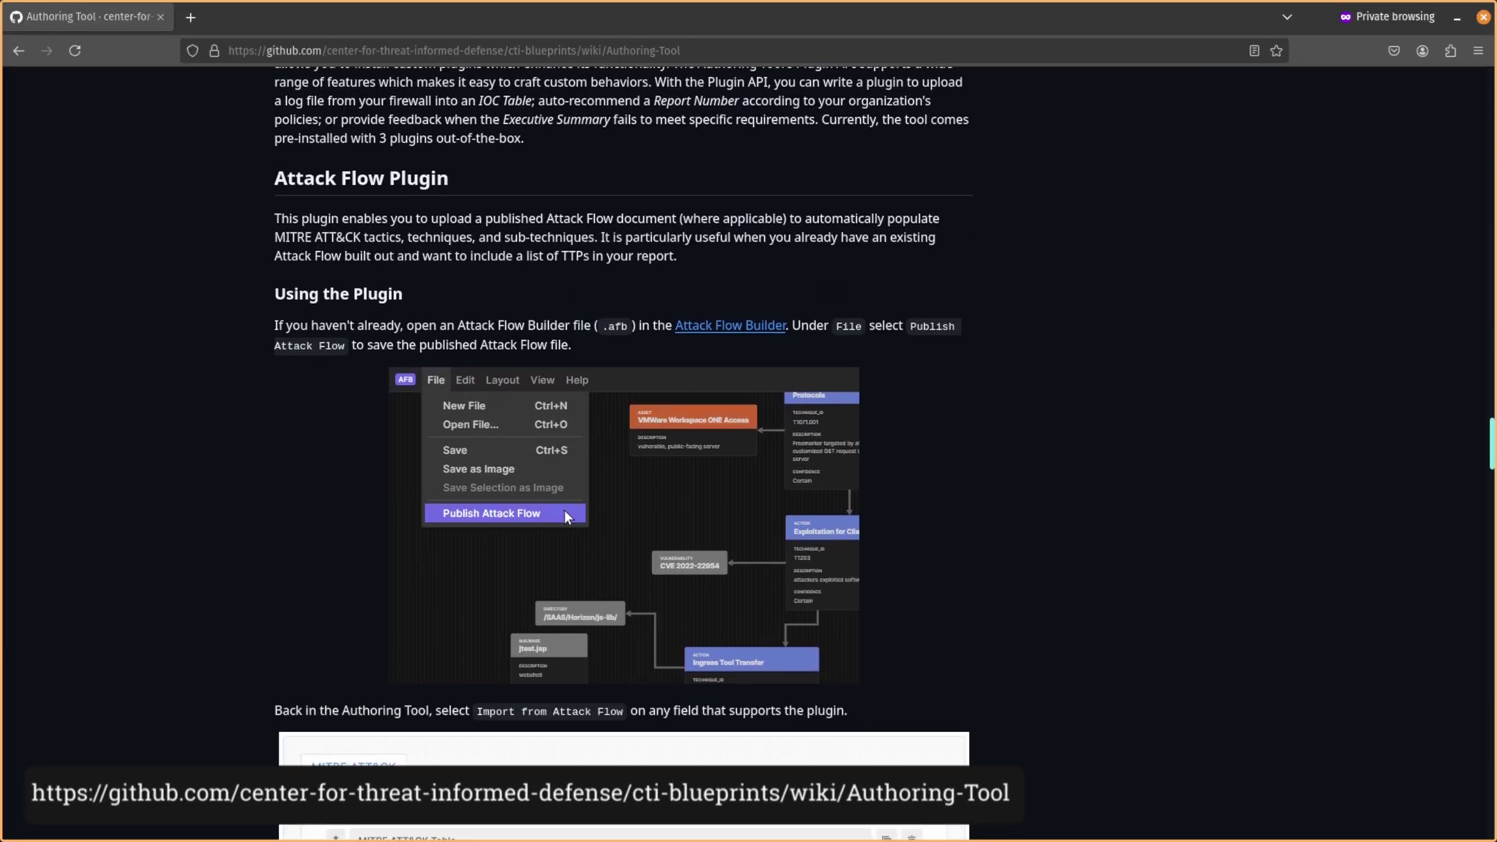
scroll(624, 453, "down", 8)
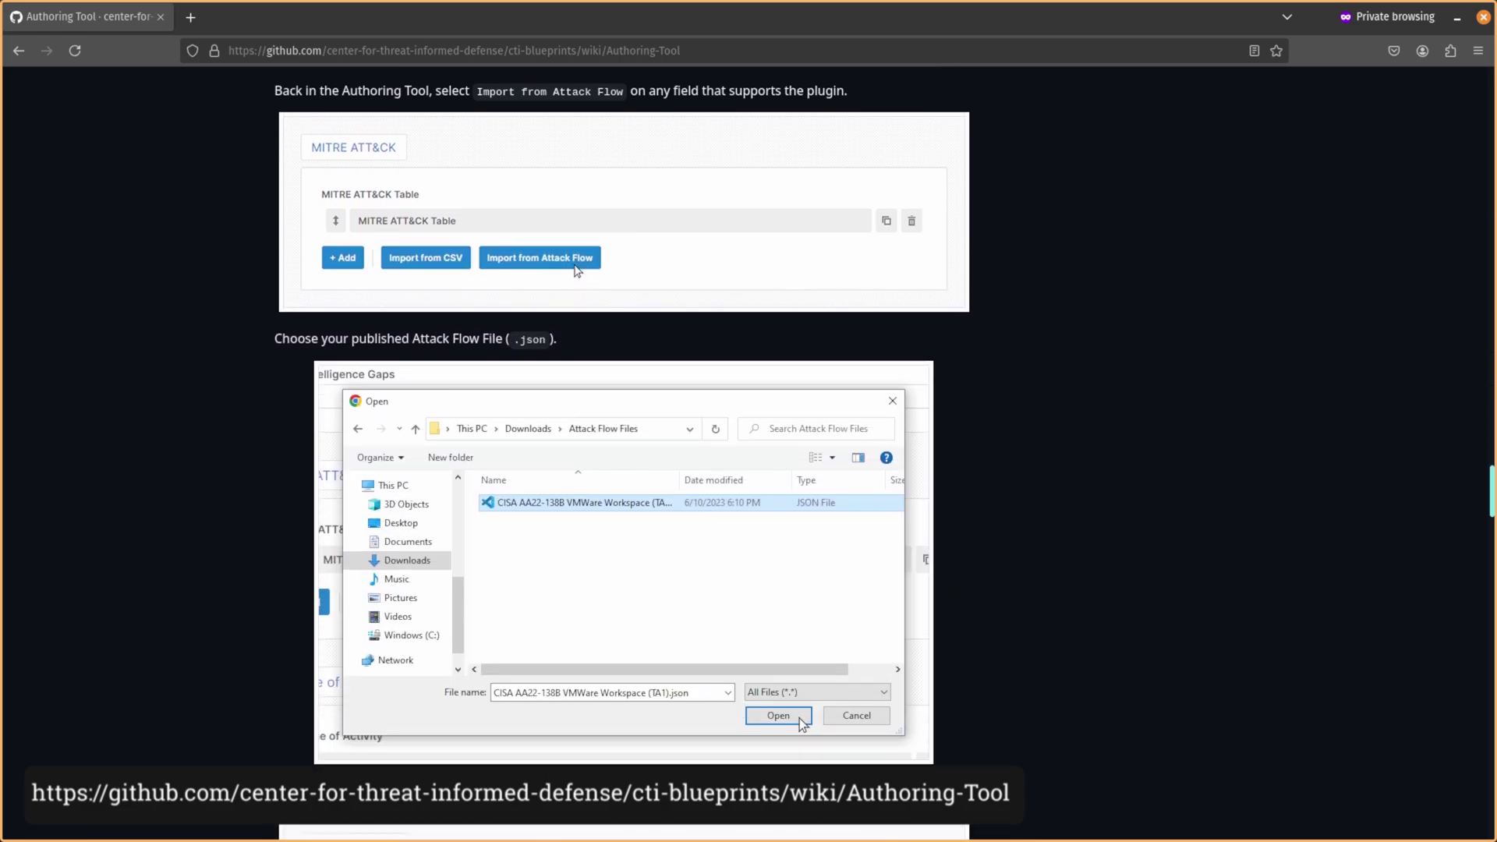
scroll(624, 452, "down", 10)
scroll(623, 452, "down", 5)
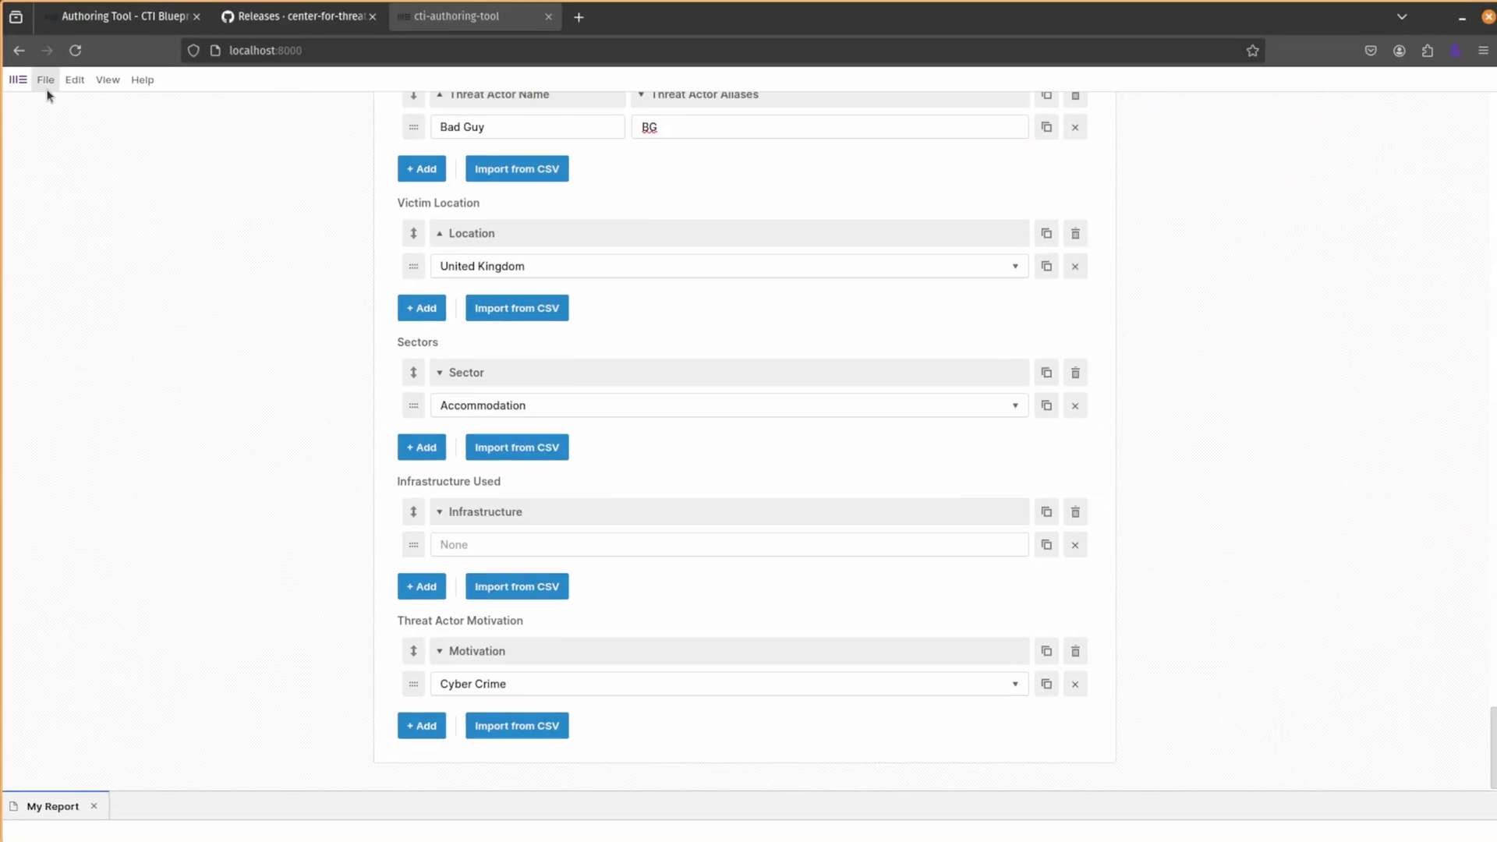
Save the finished report and open the downloaded My Report.json in its raw data view
left_click(48, 78)
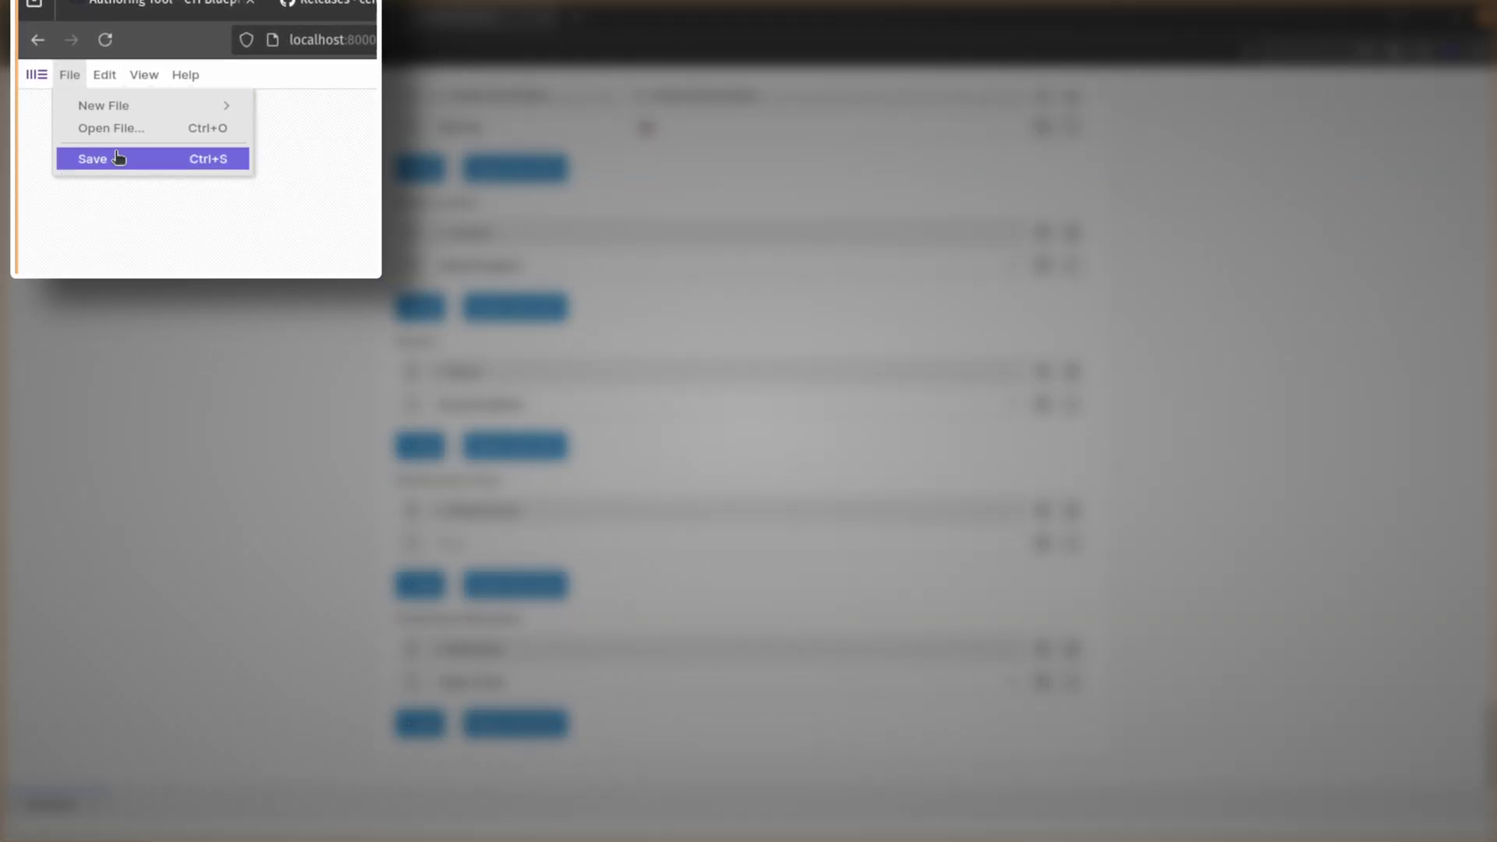
left_click(117, 159)
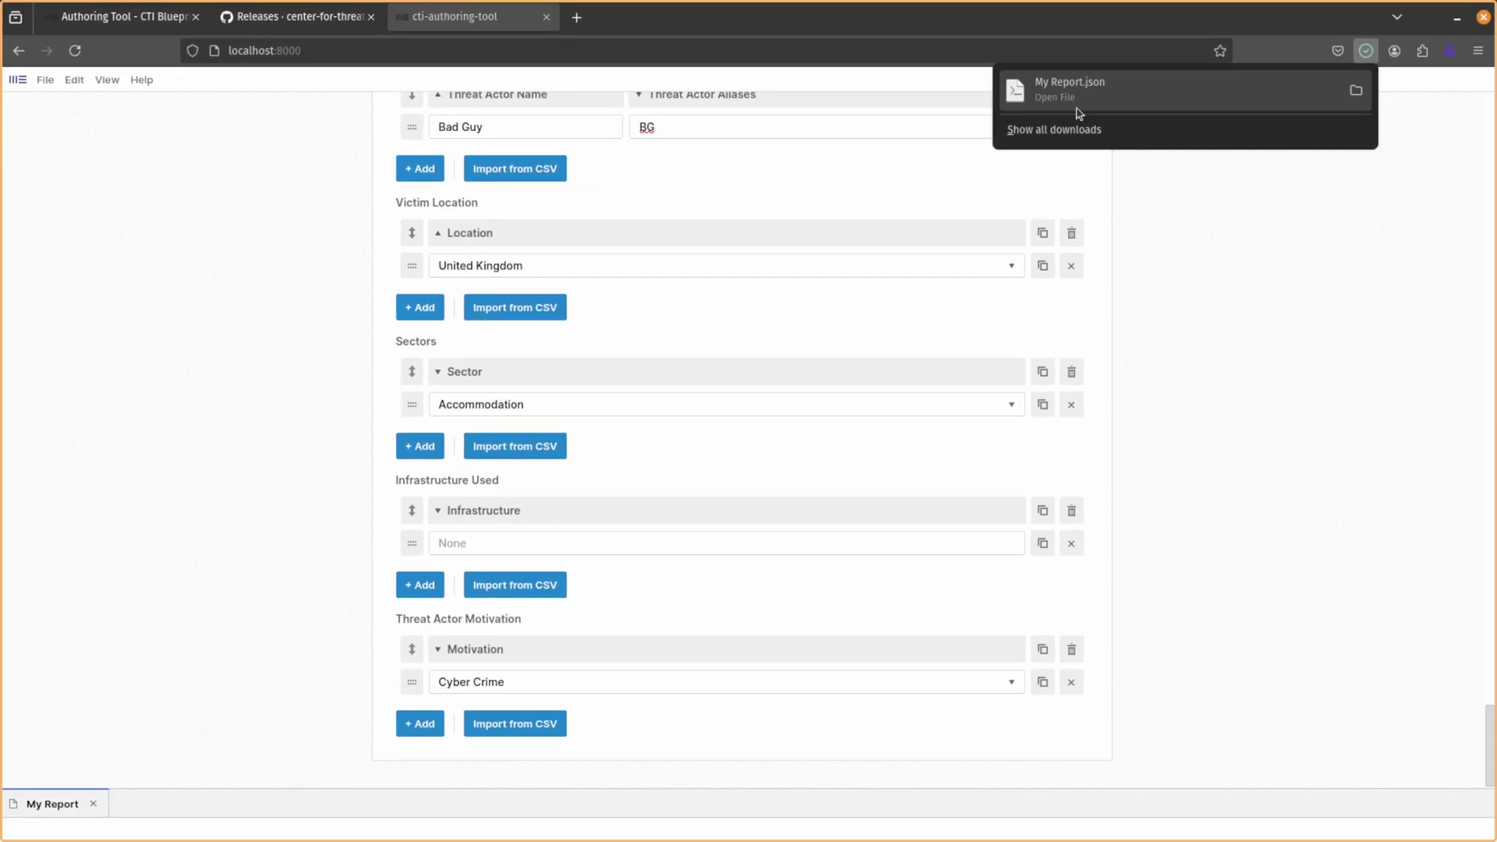
left_click(1107, 103)
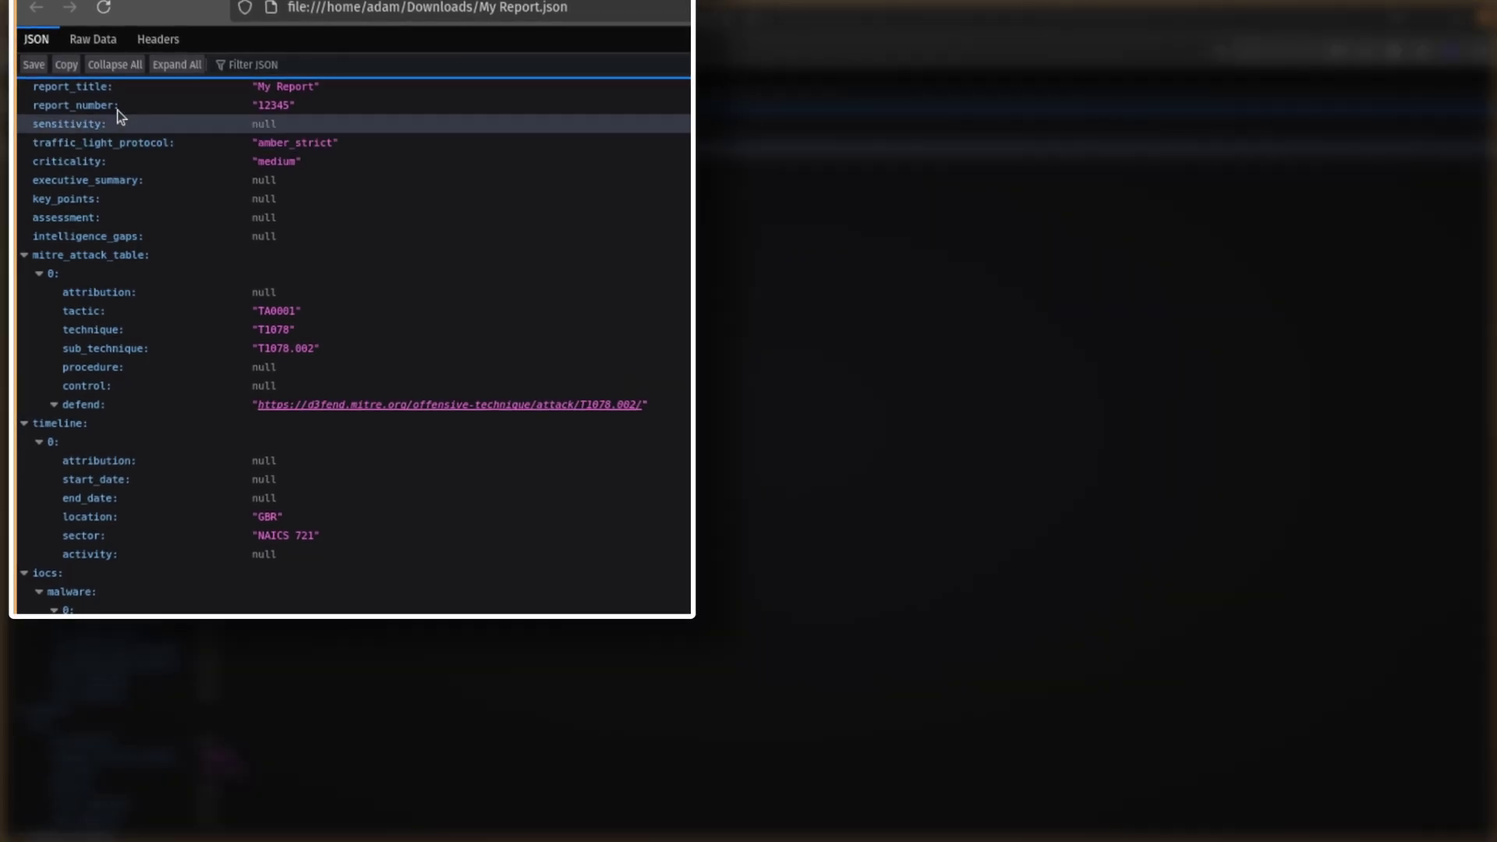
left_click(94, 39)
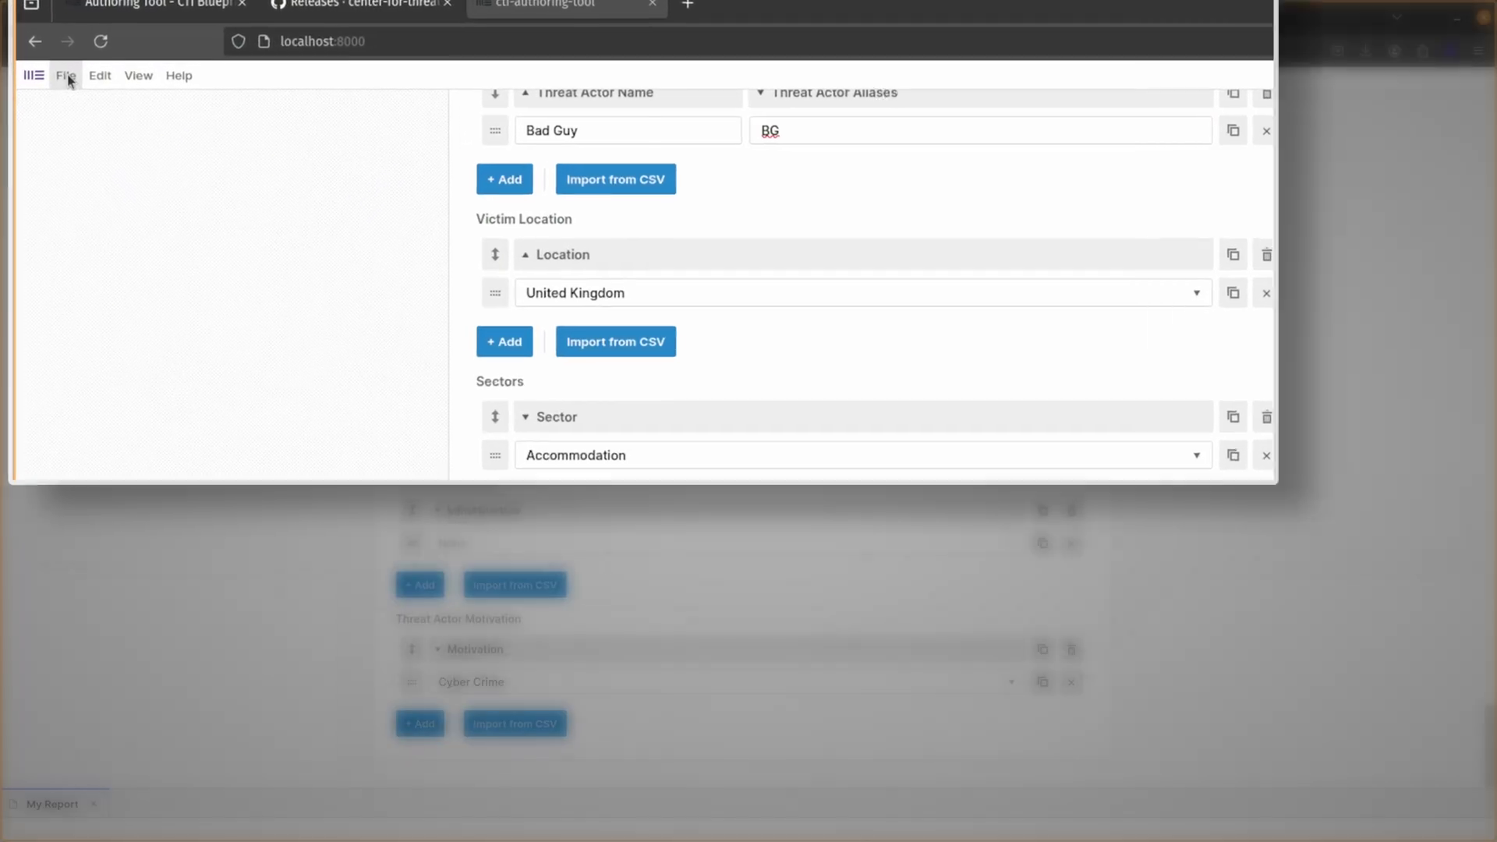
Start another new Campaign Report file in the authoring tool
left_click(49, 78)
mouse_move(55, 99)
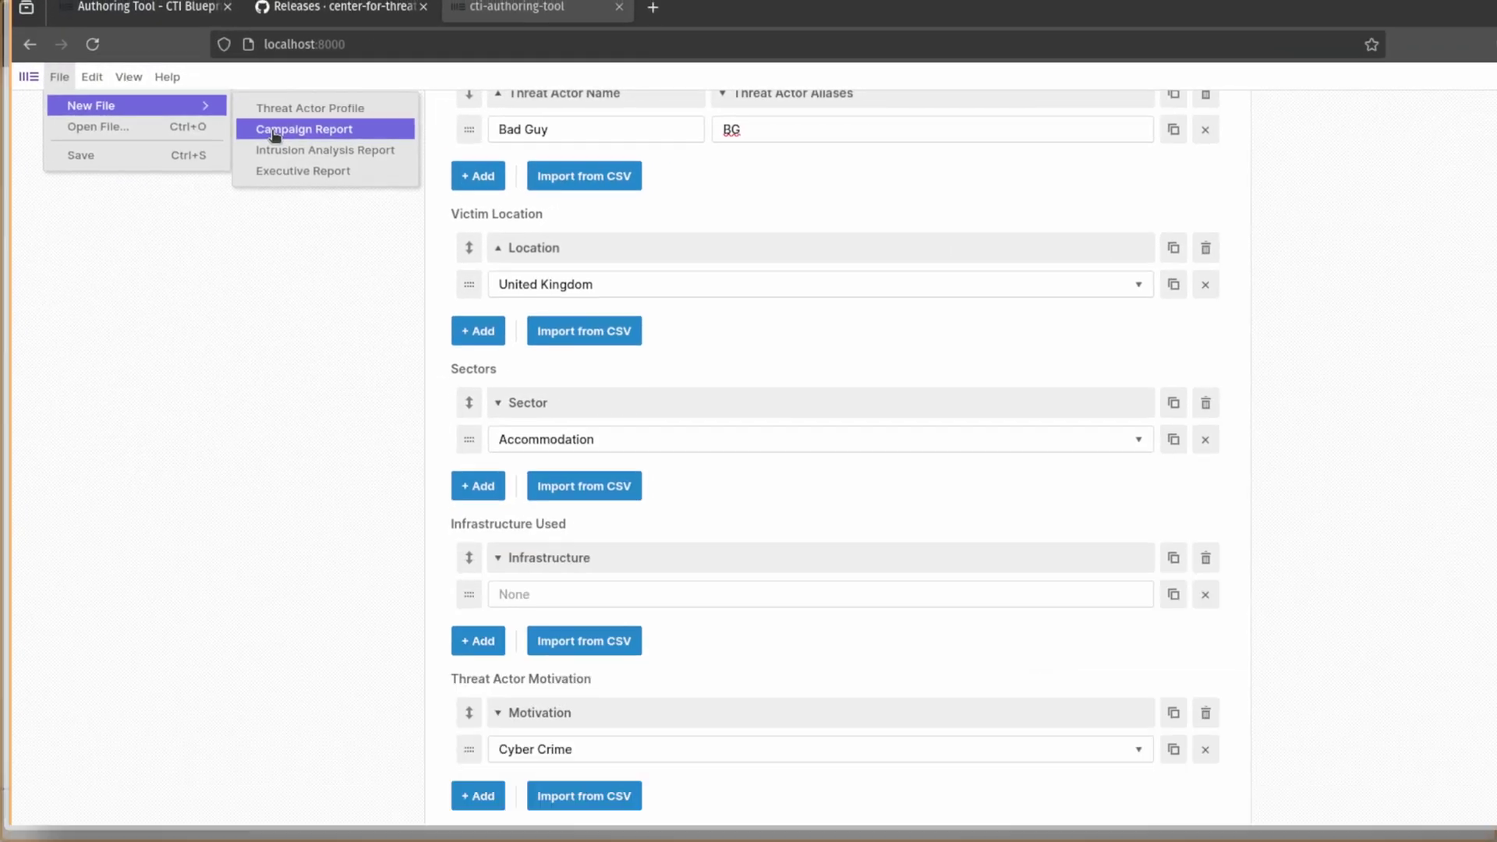
left_click(319, 131)
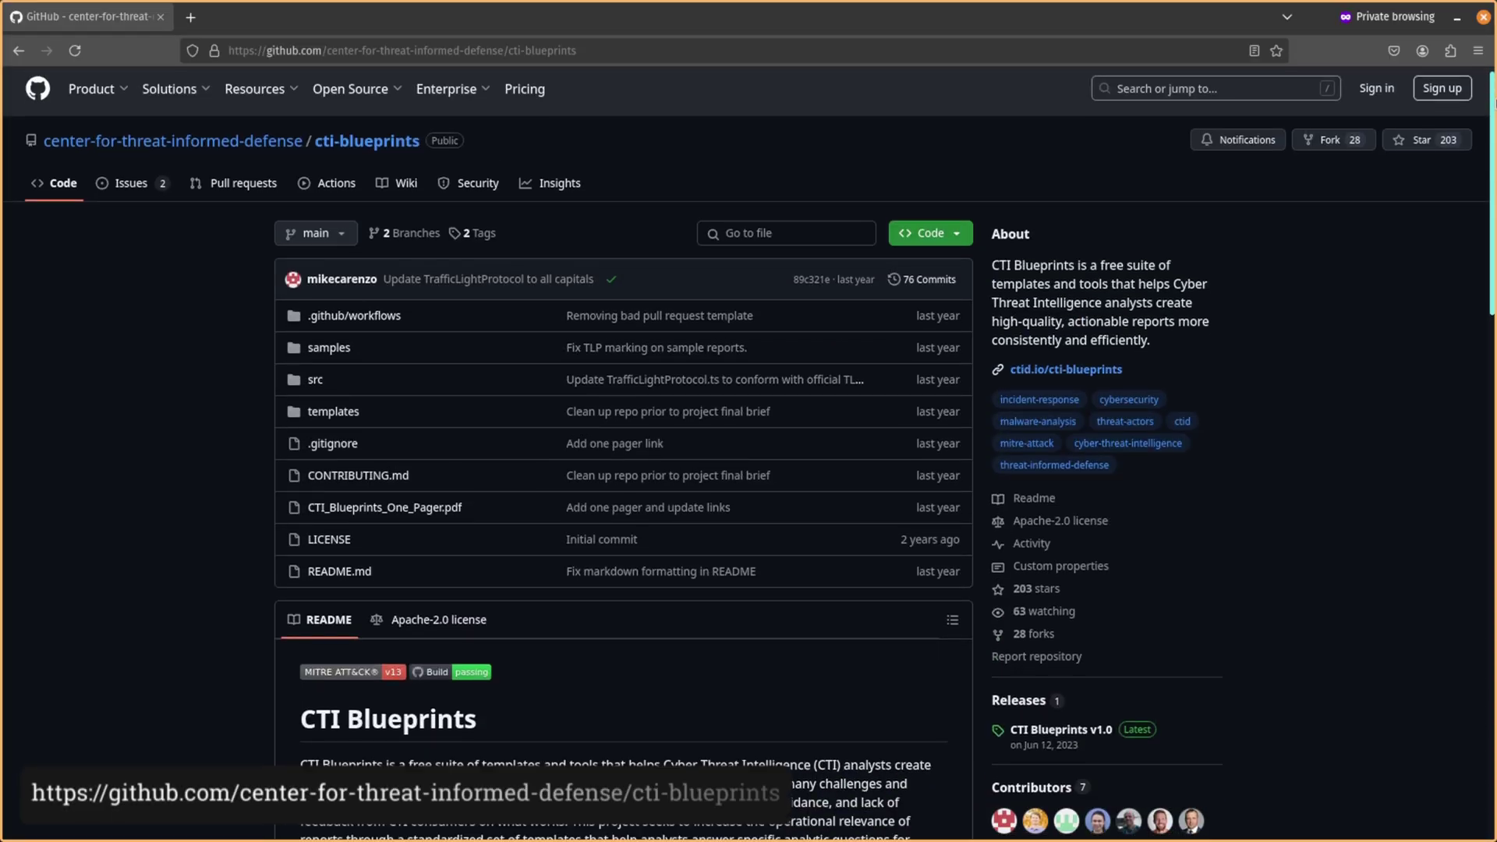
Look through the file list and README on the cti-blueprints GitHub repository page
scroll(748, 452, "down", 3)
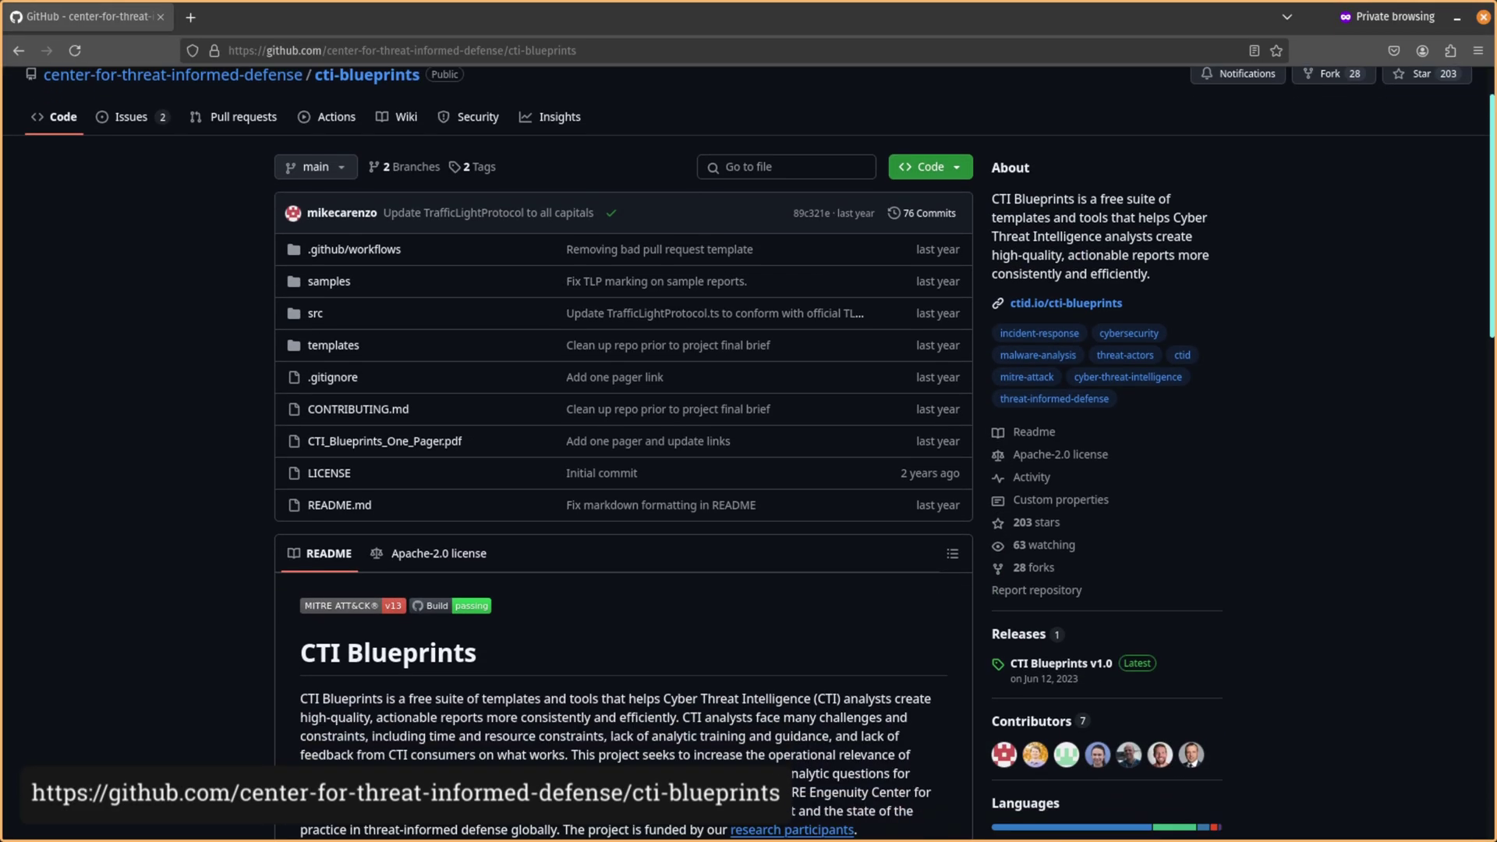
scroll(749, 452, "down", 4)
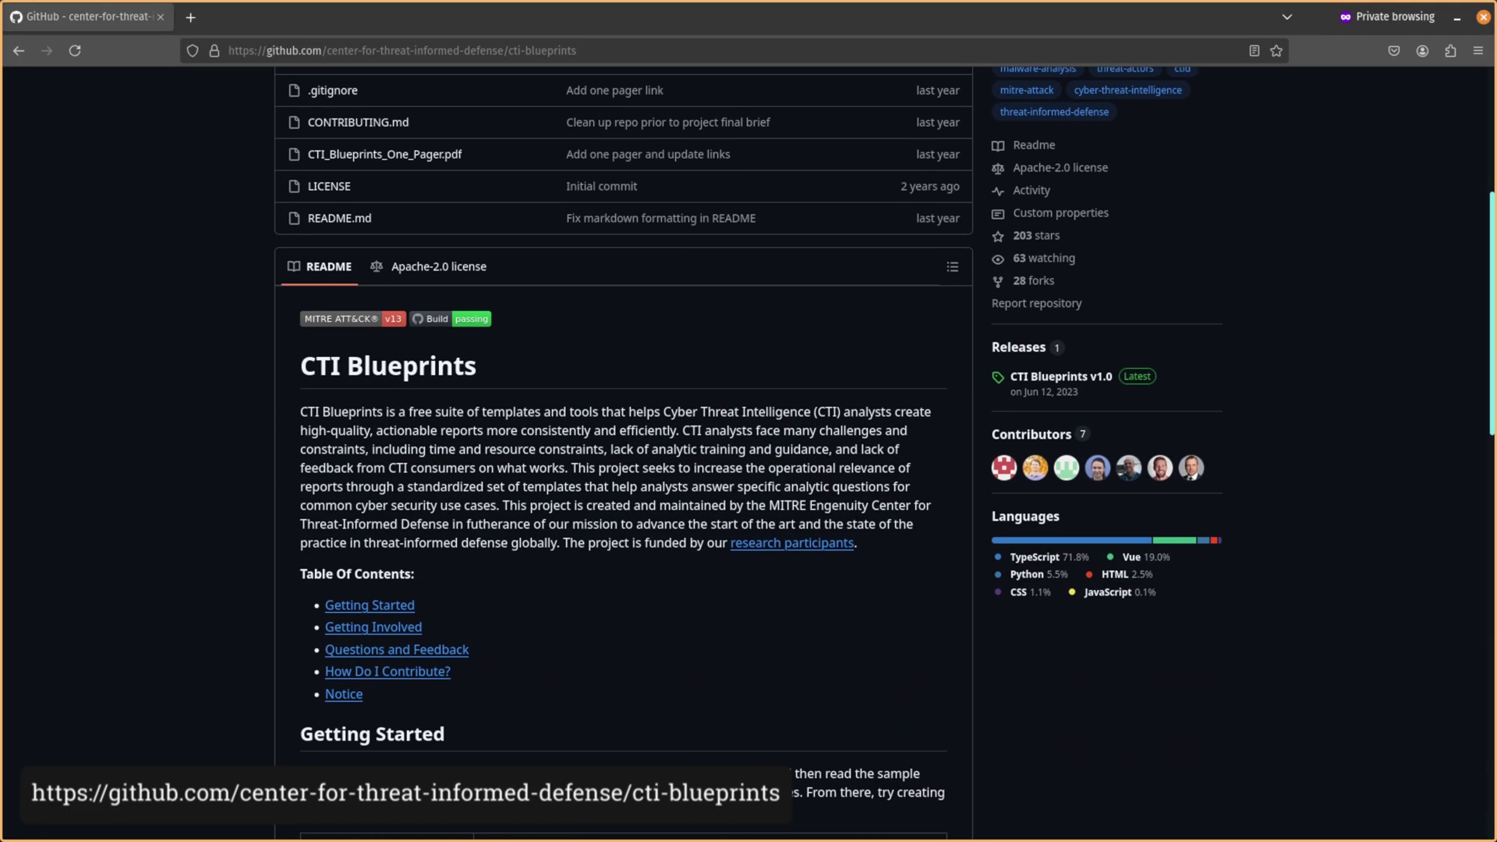
scroll(748, 452, "down", 4)
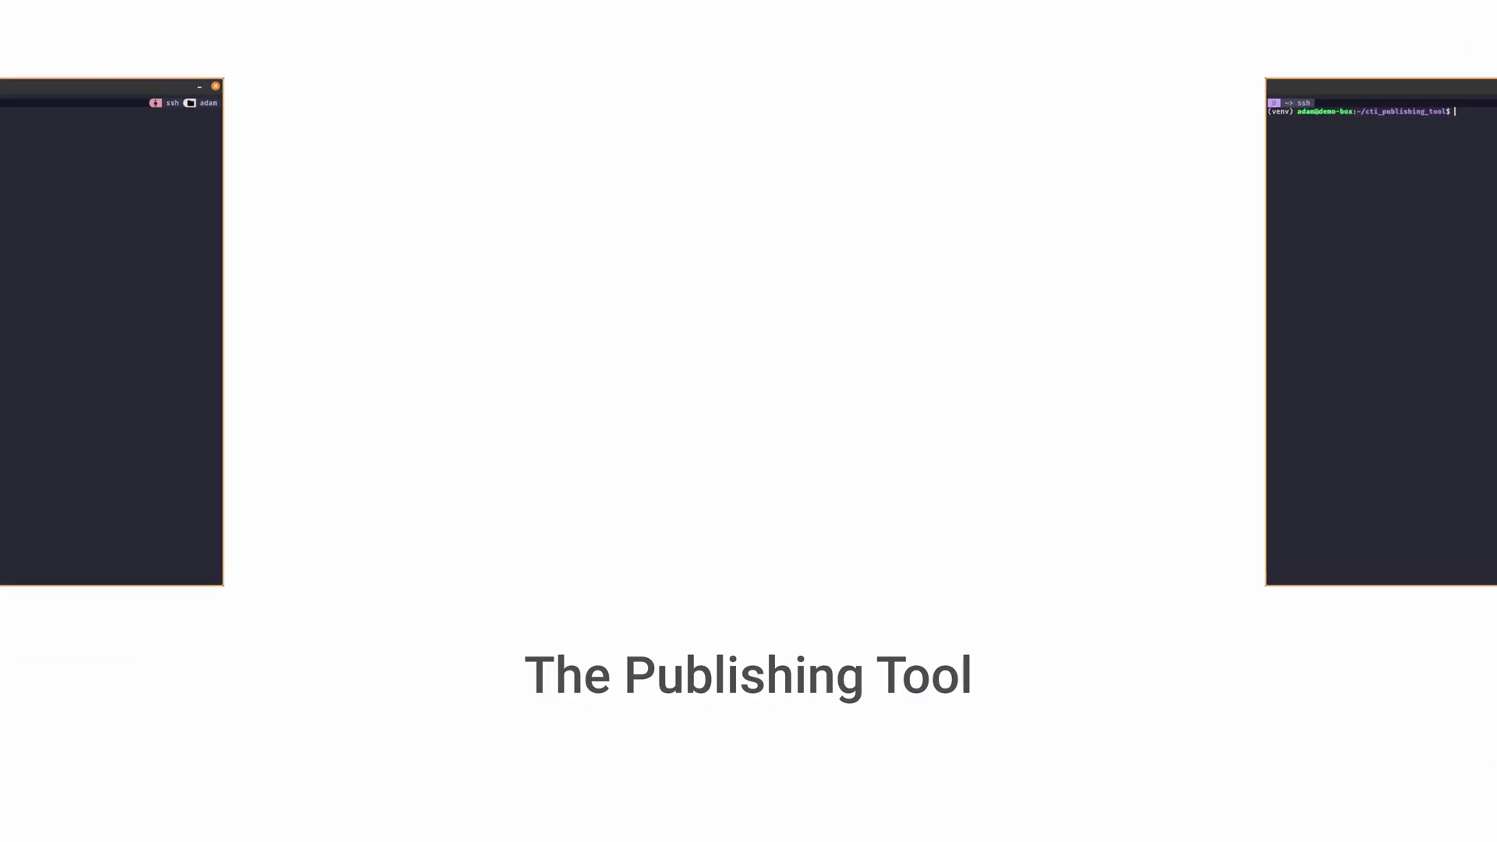
In the terminal, generate the report document from apt29.json with "python3 cti_publishing_tool.py -r 1 -f apt29.json"
type("python3 cti_publishing_tool.py -r 1 -f apt29.json")
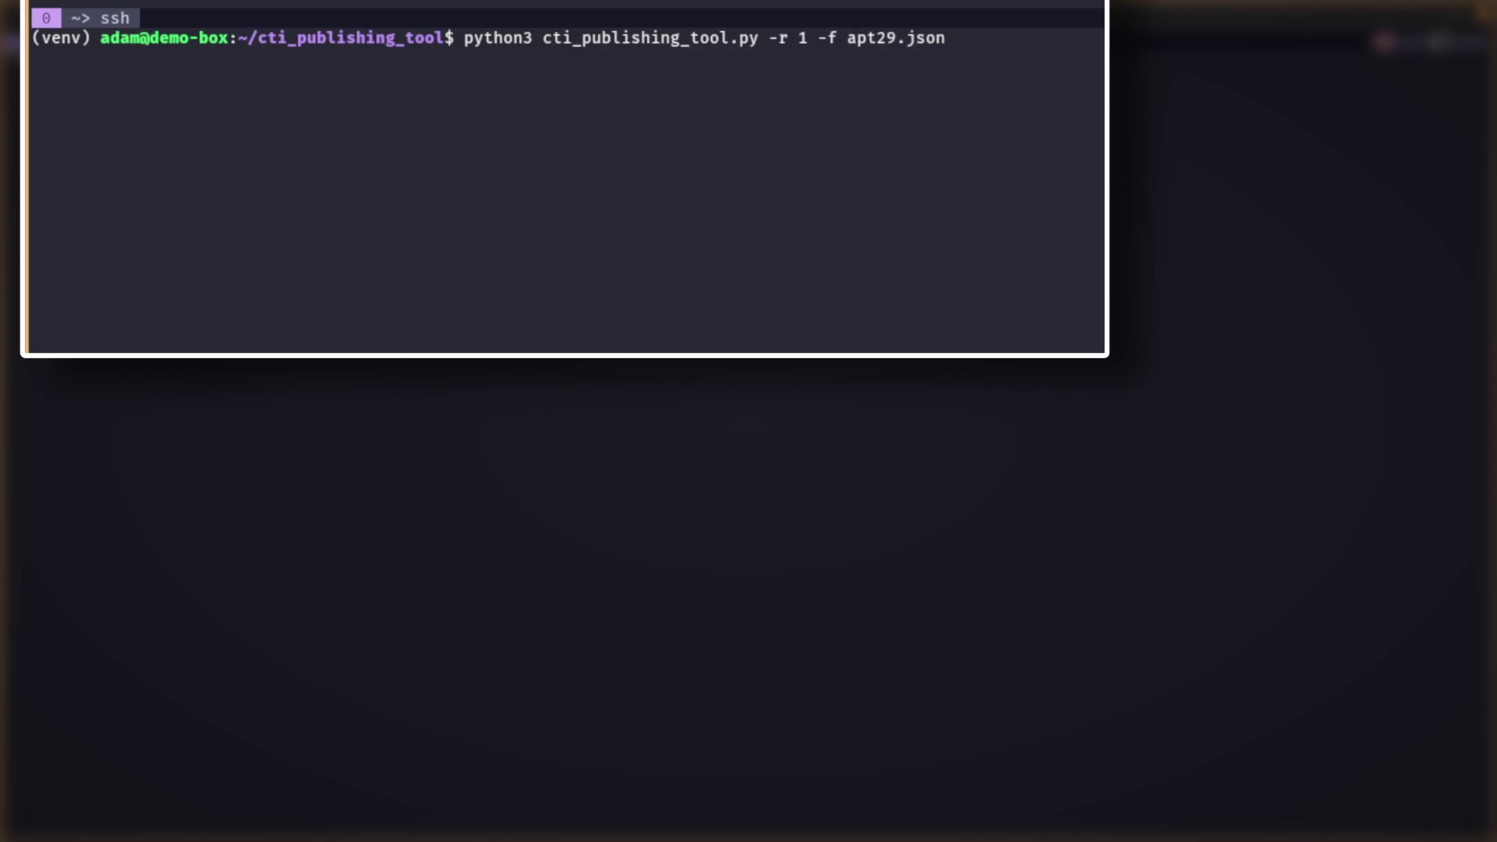
key("Return")
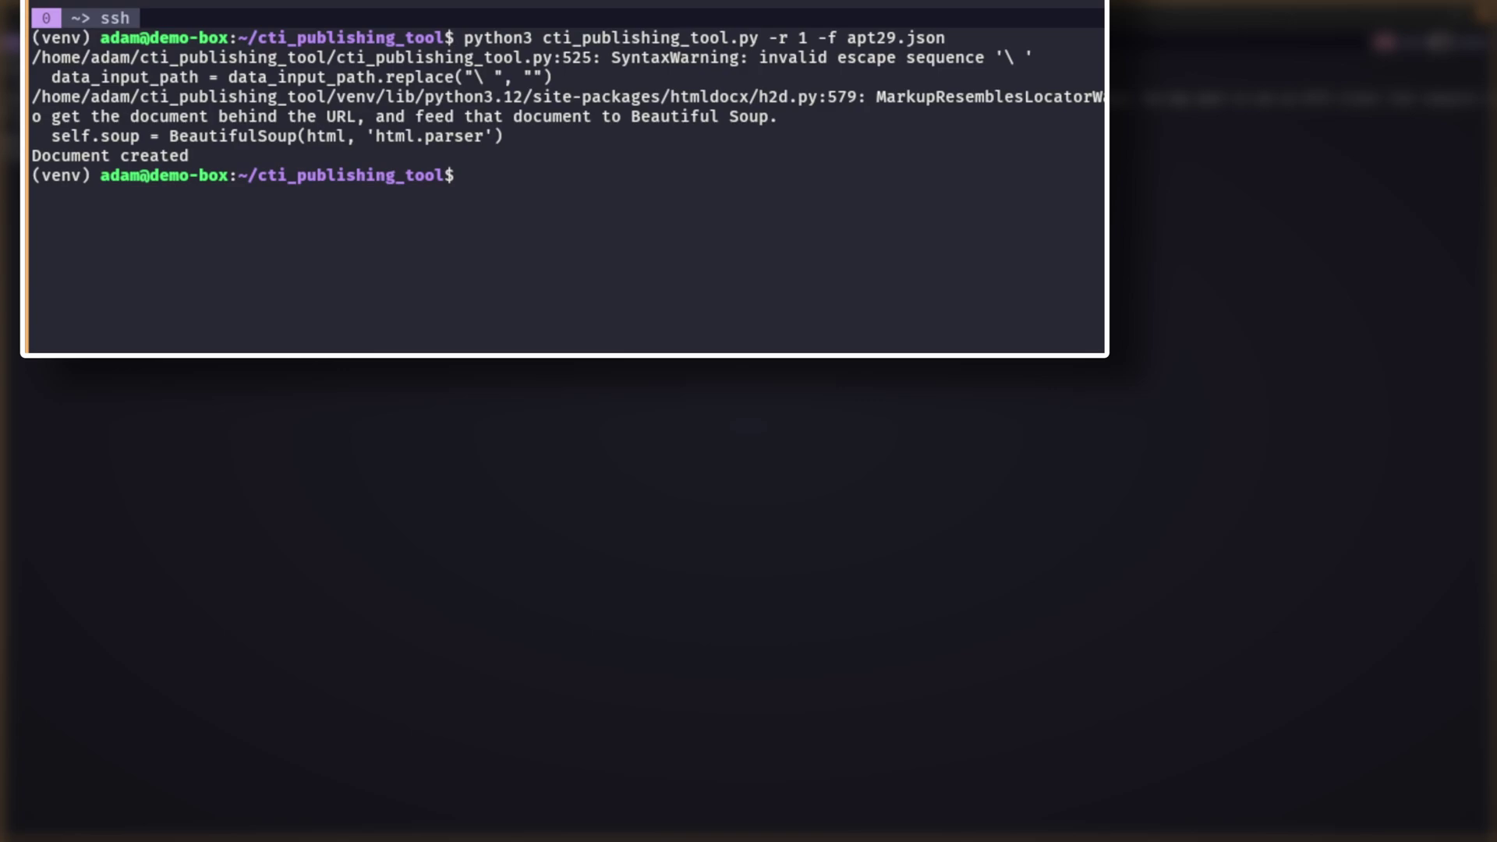
left_click_drag(834, 58, 750, 58)
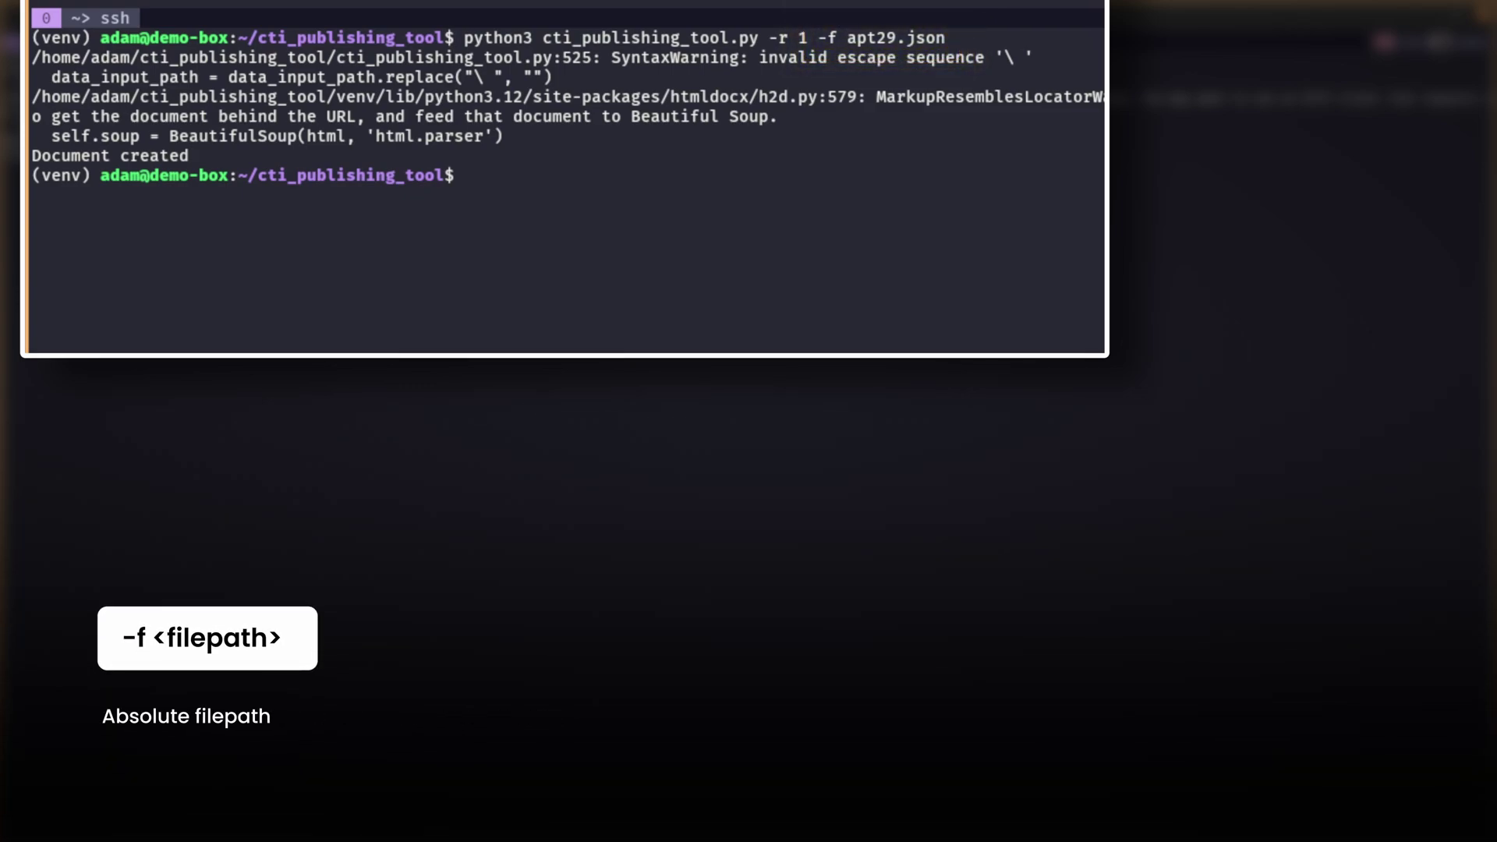
List the contents of the cti_publishing_tool directory and its output folder to check for the generated report
type("ls")
key("Return")
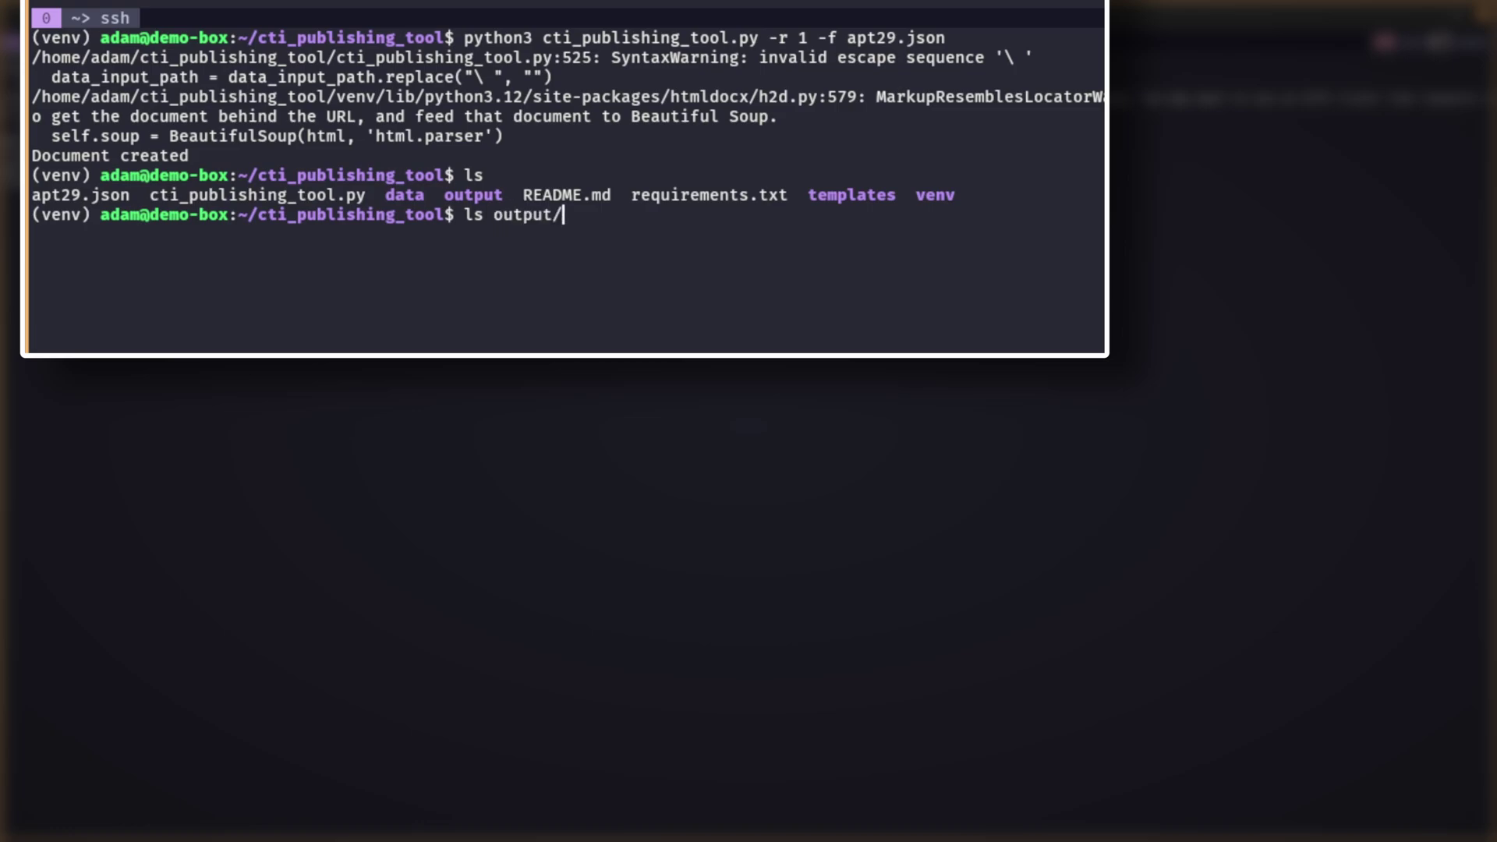
type("ls output/")
key("Return")
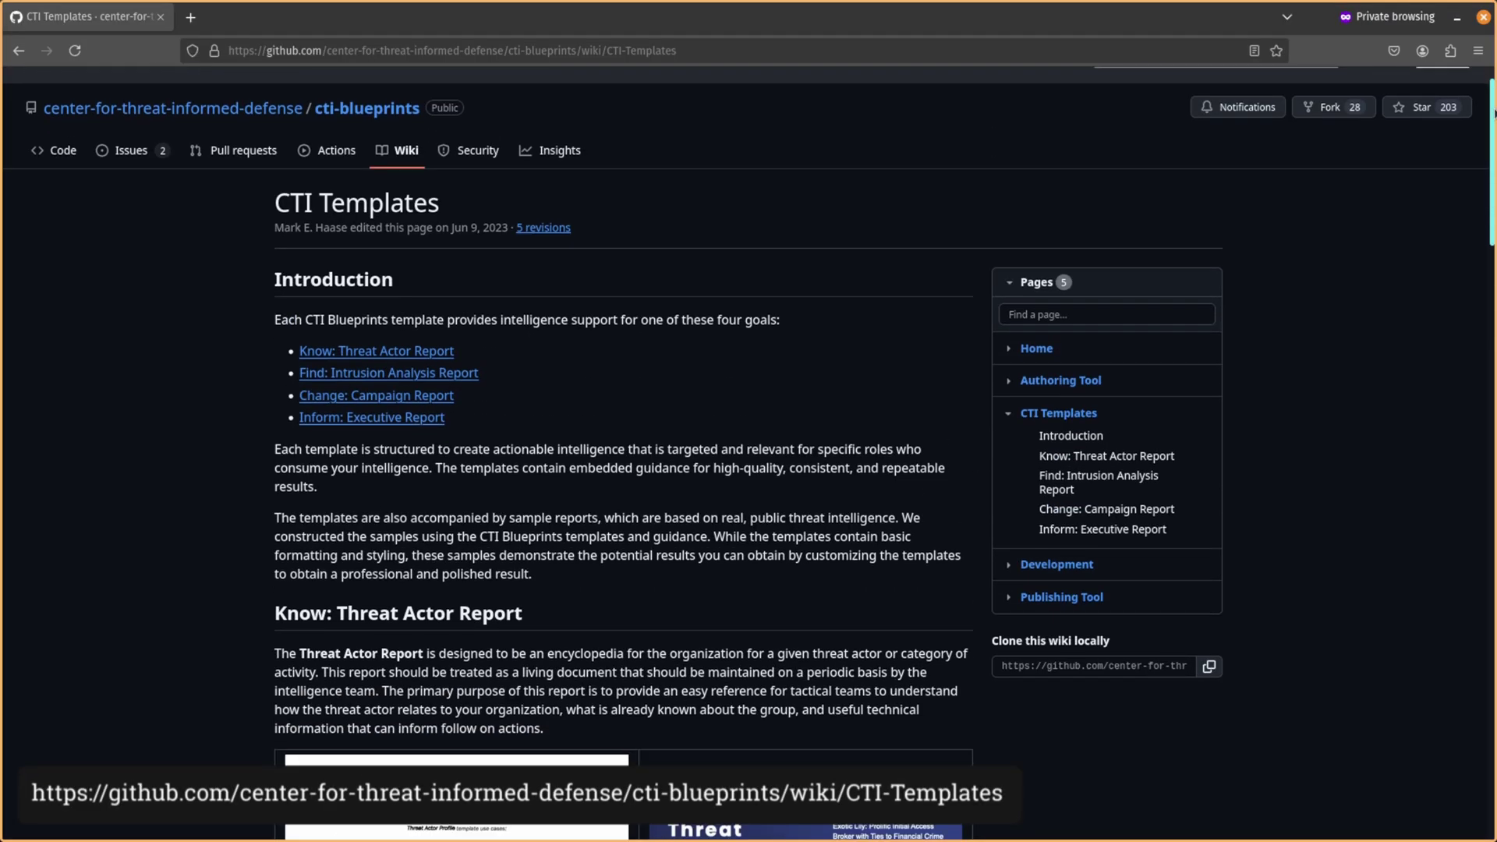
Look through the Threat Actor and Intrusion Analysis report templates and samples on the cti-blueprints CTI Templates wiki page
scroll(748, 452, "down", 1)
scroll(623, 453, "down", 4)
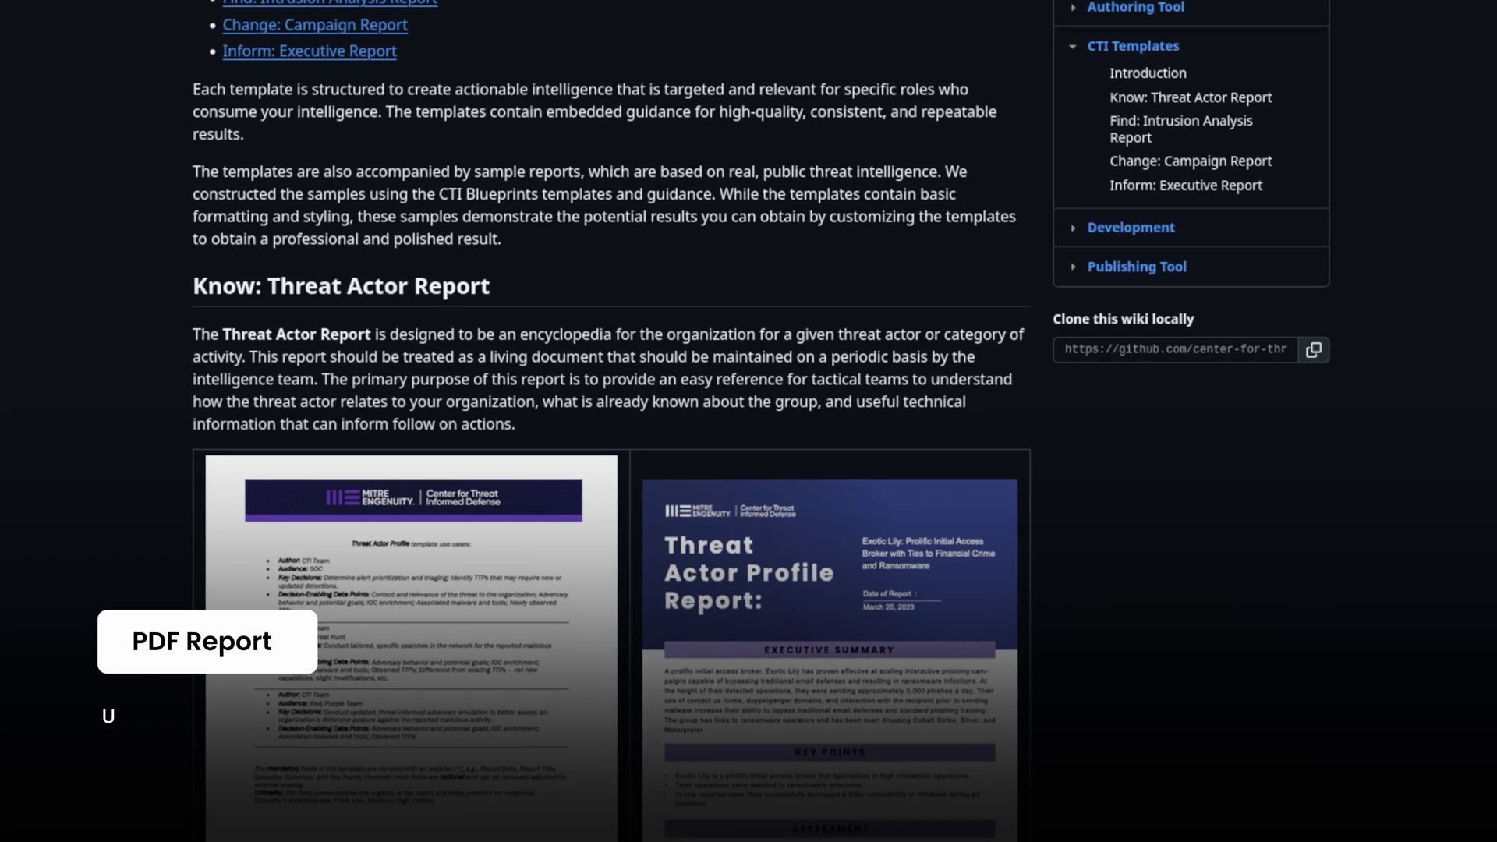
scroll(608, 421, "down", 4)
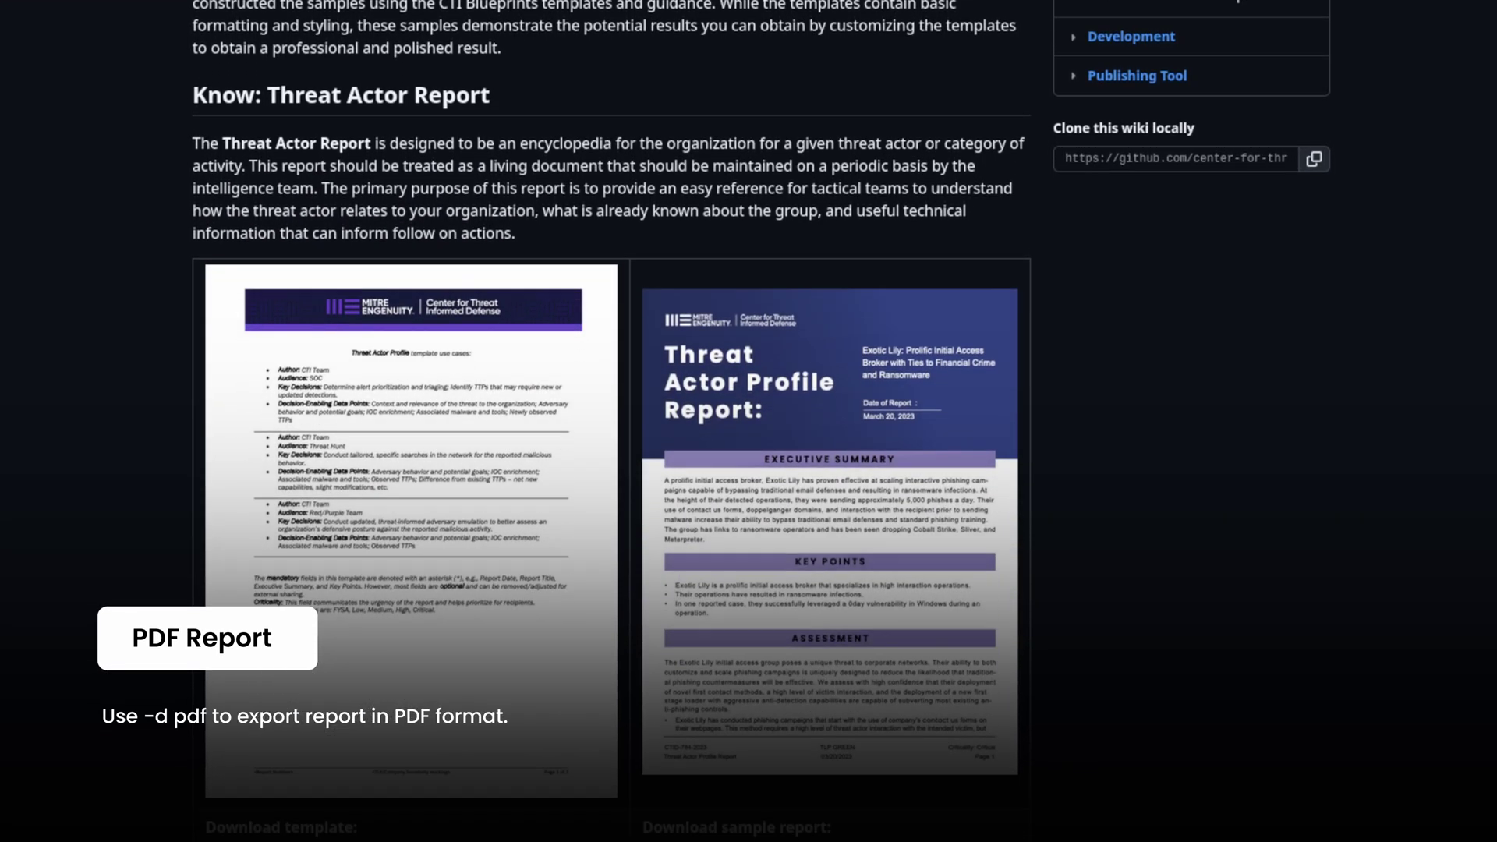
scroll(609, 421, "down", 2)
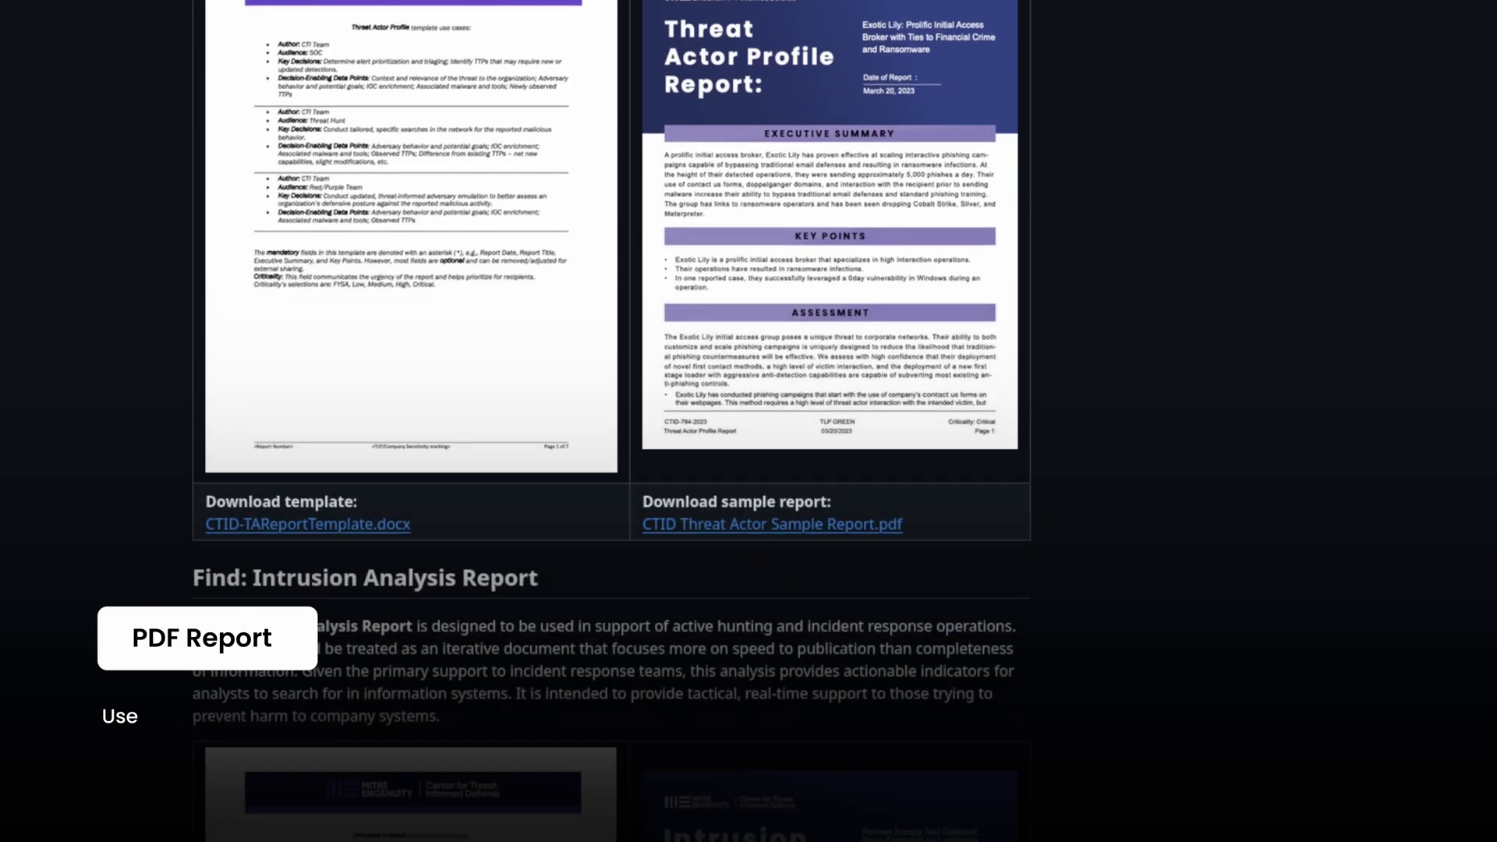
scroll(608, 421, "down", 1)
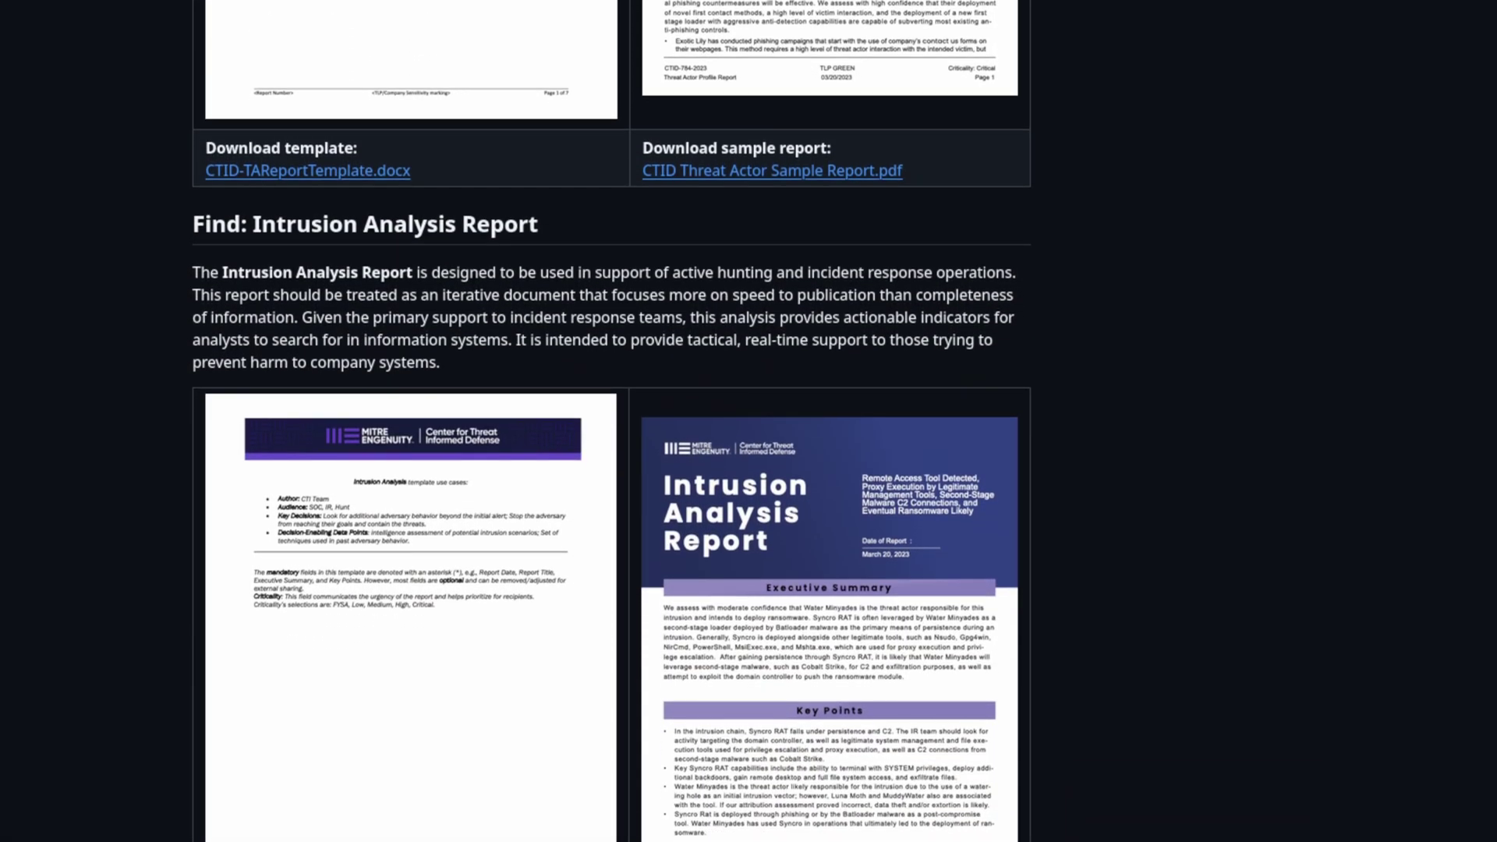
scroll(608, 421, "down", 2)
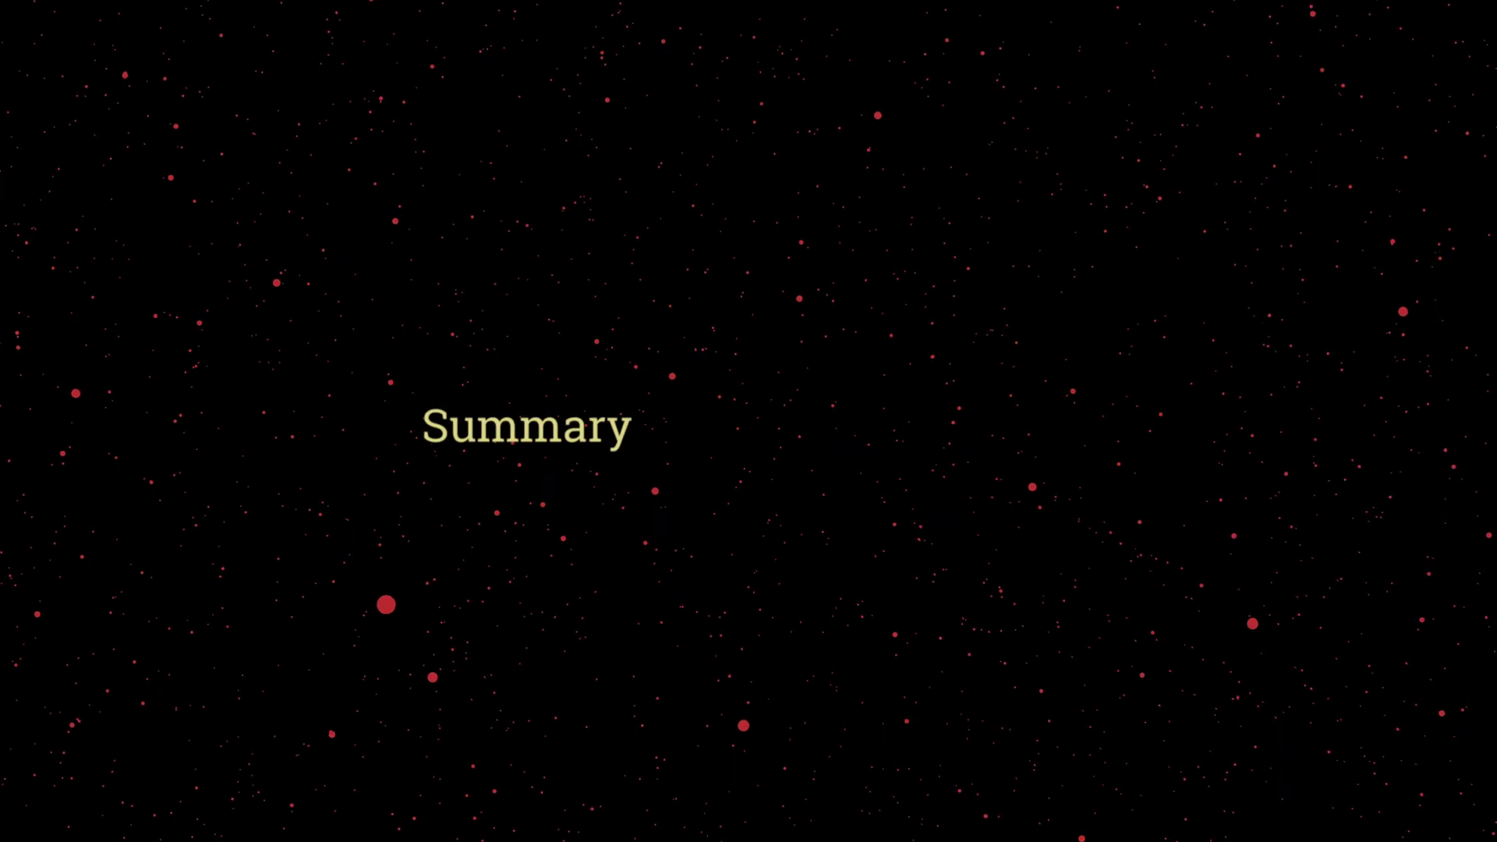